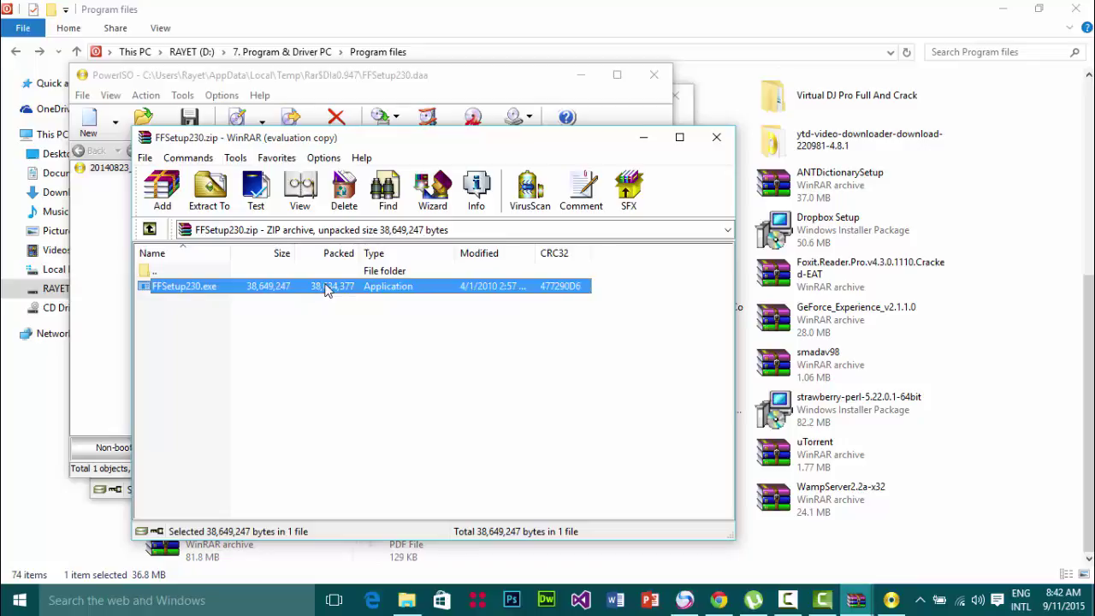
Run FFSetup230.exe from the archive and start installing FormatFactory 2.30 in the default destination folder
double_click(326, 289)
left_click(1003, 9)
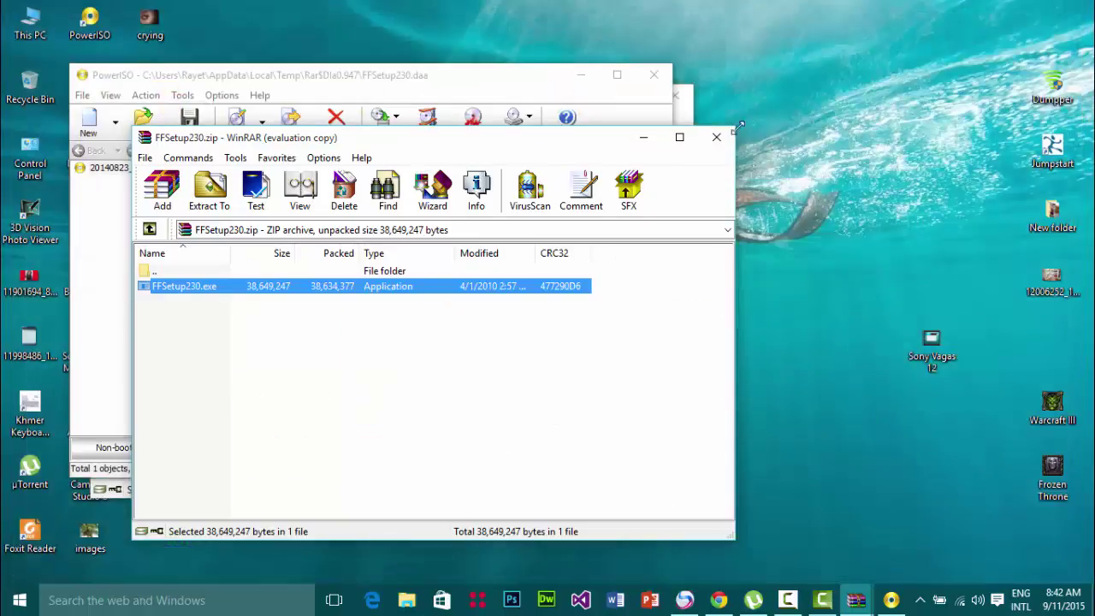
left_click(716, 137)
left_click(653, 76)
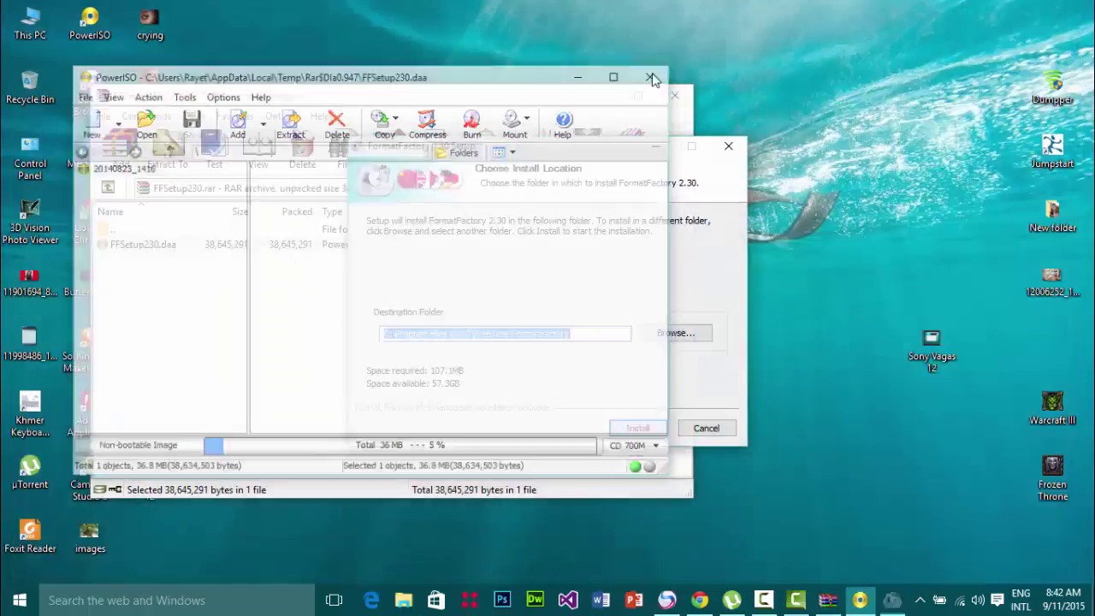
left_click(647, 431)
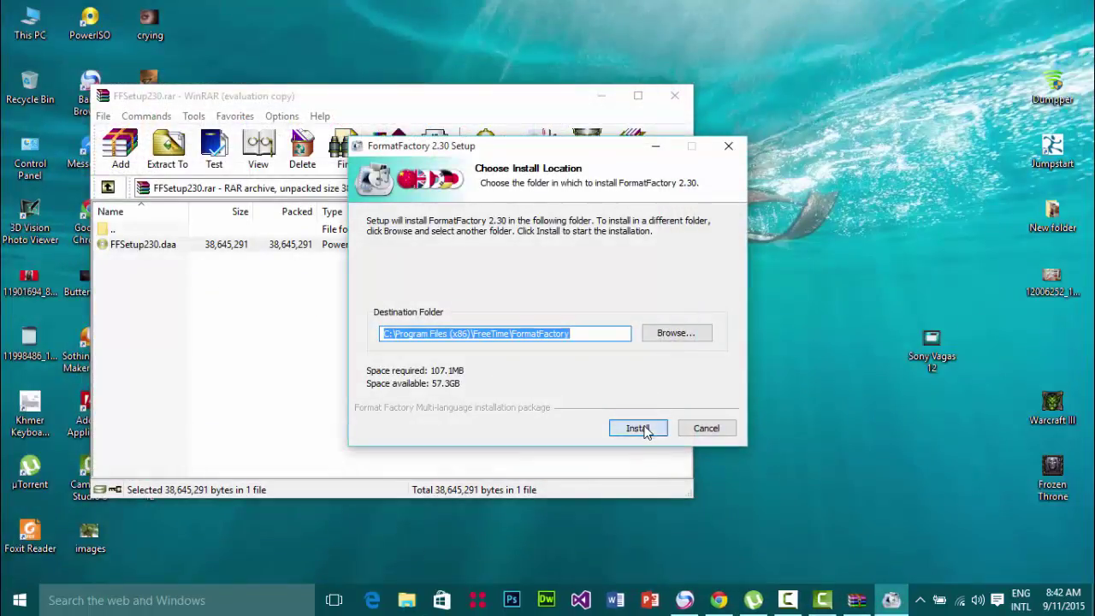
Close the FFSetup230.rar archive window and refresh the desktop while the installation runs
left_click(674, 96)
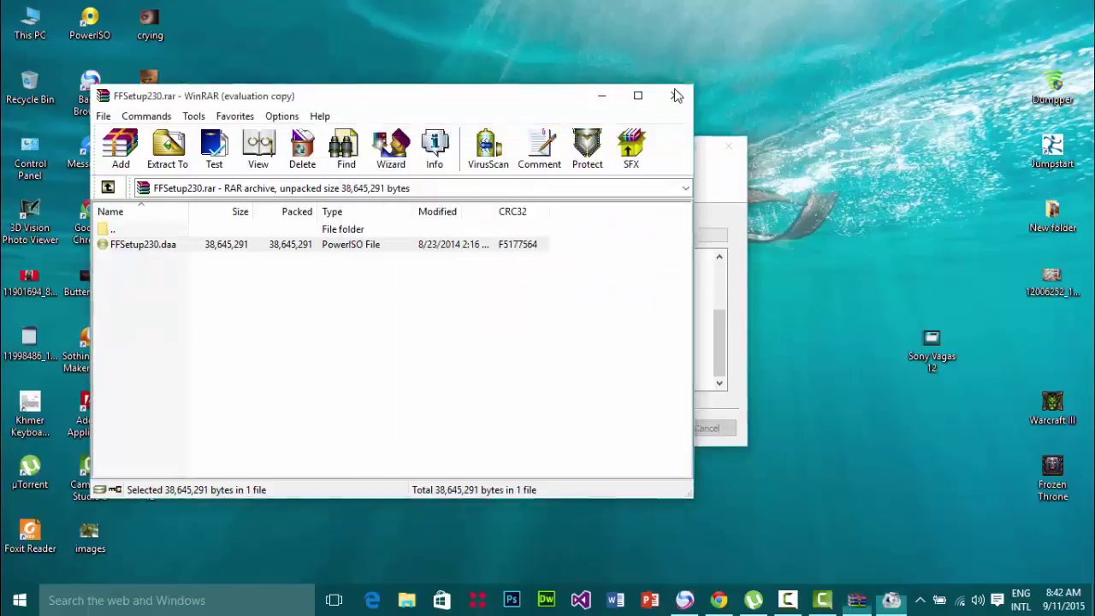
right_click(874, 97)
left_click(892, 145)
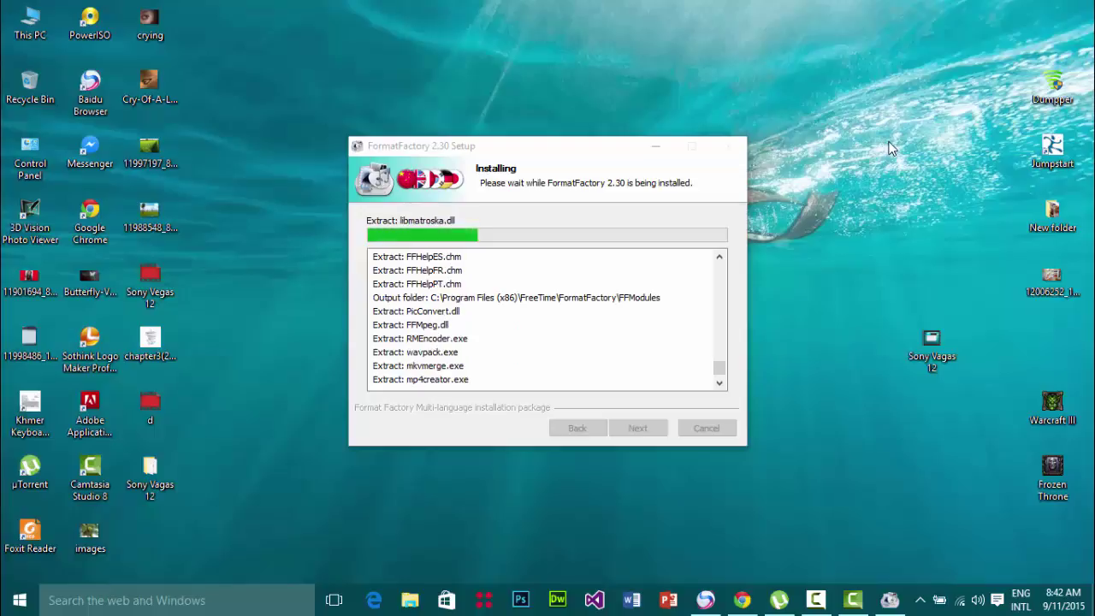
key("XF86MonBrightnessDown")
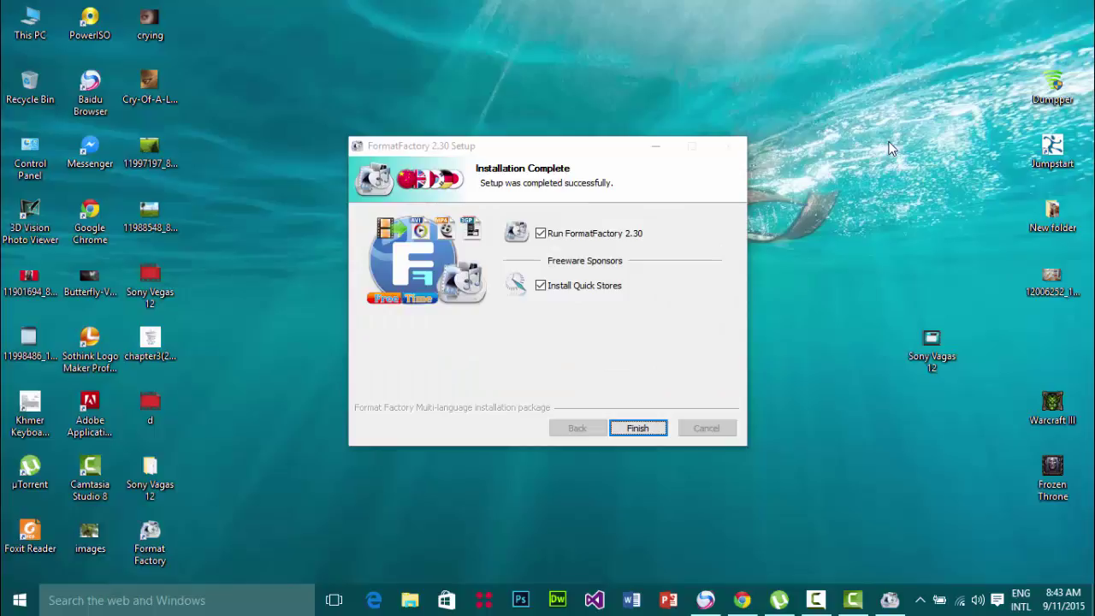
Finish the FormatFactory setup with Install Quick Stores and Run FormatFactory 2.30 both turned off
left_click(542, 287)
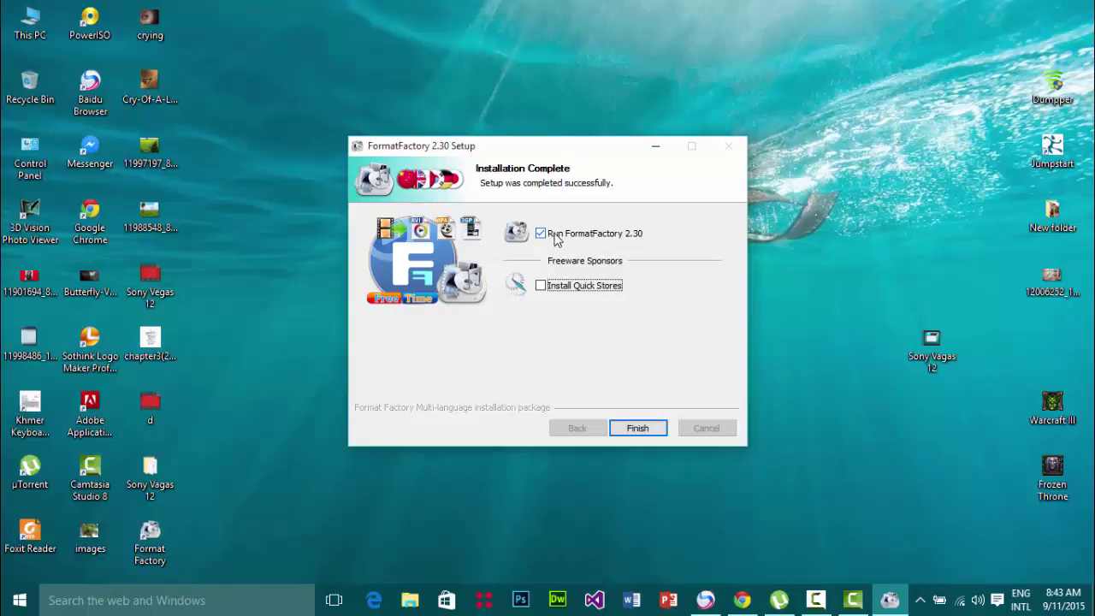
left_click(556, 239)
left_click(631, 429)
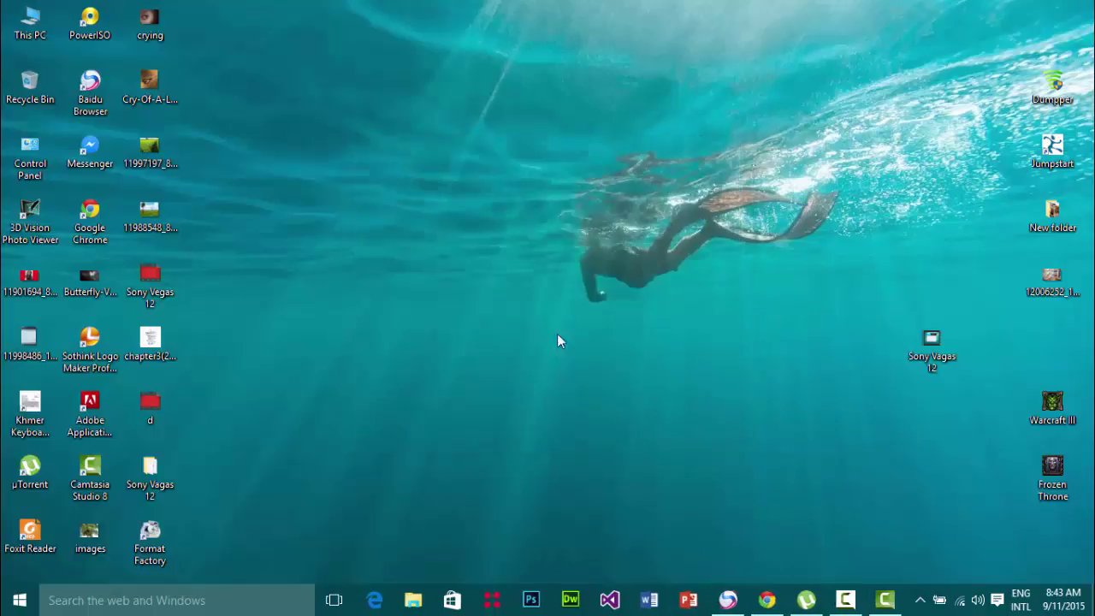
Refresh the desktop and move the Format Factory shortcut away from the other icons to an empty area
right_click(504, 198)
left_click(536, 239)
left_click_drag(155, 547, 397, 226)
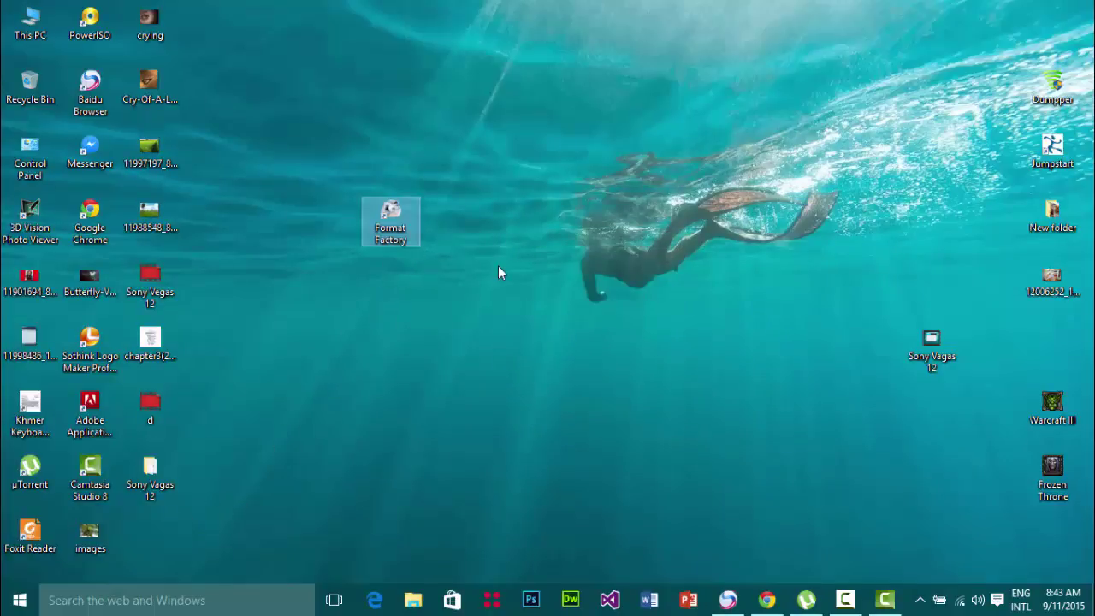
Launch FormatFactory from its desktop shortcut and keep its window at the normal, non-maximized size
left_click(408, 221)
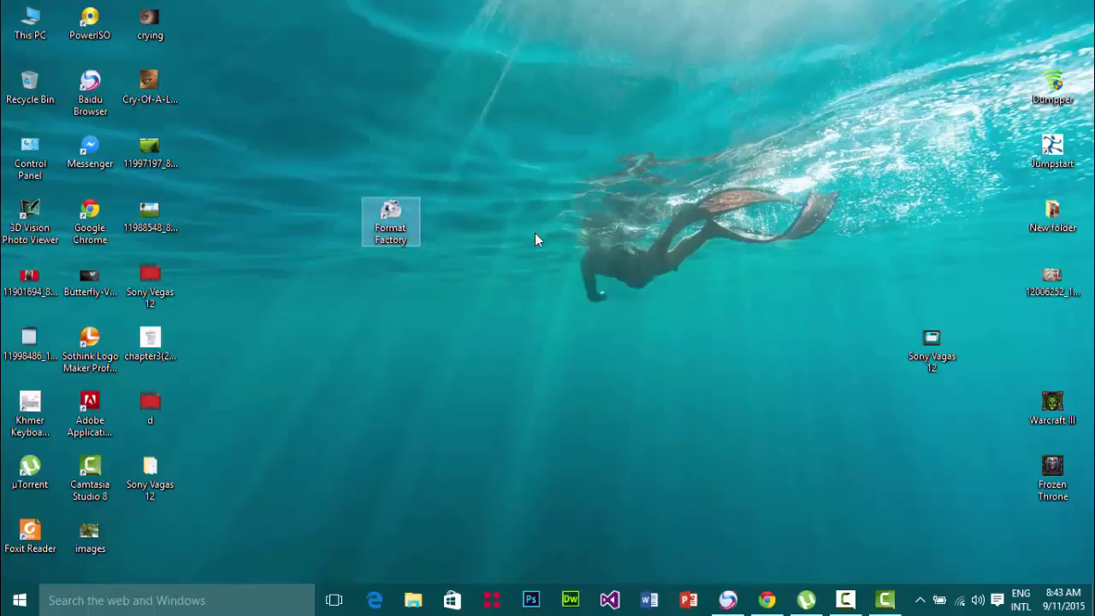
double_click(391, 219)
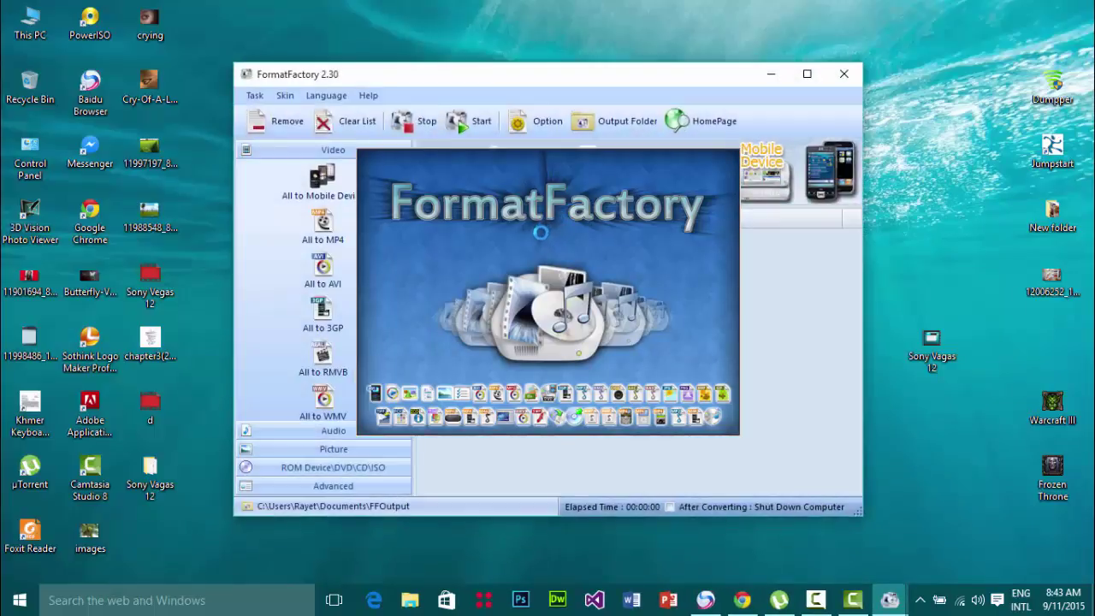
left_click(807, 73)
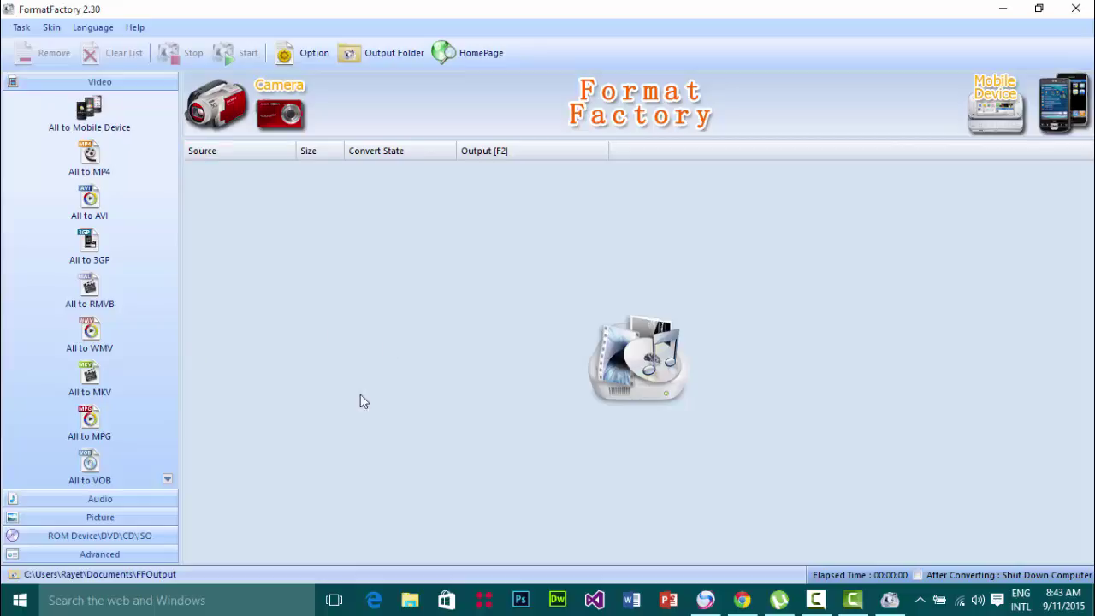
left_click(1039, 9)
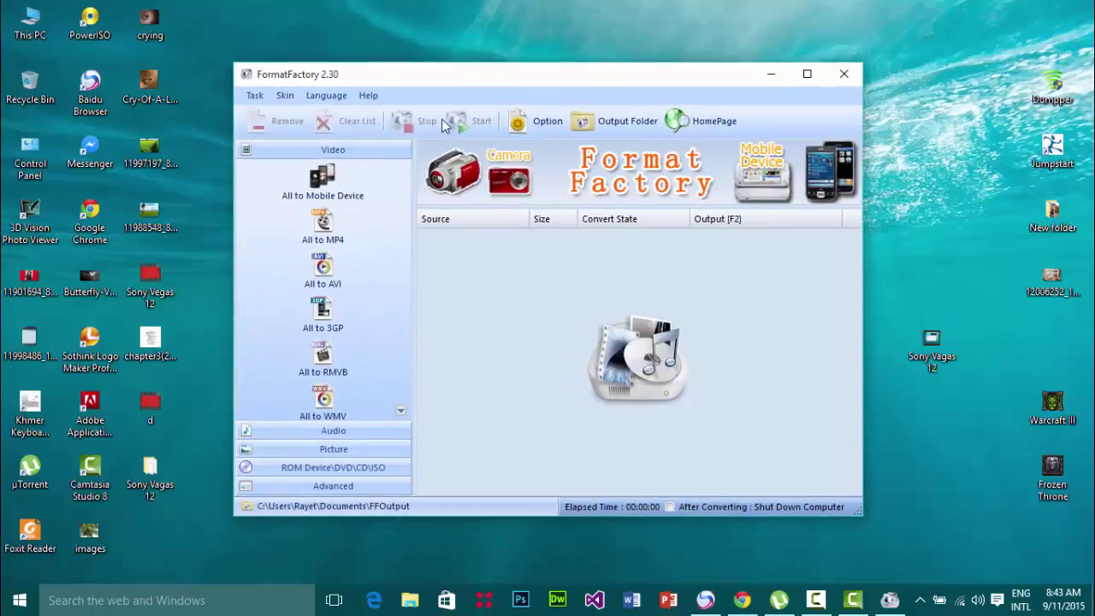
Open the Downloads folder in File Explorer and place its window beside FormatFactory
double_click(44, 36)
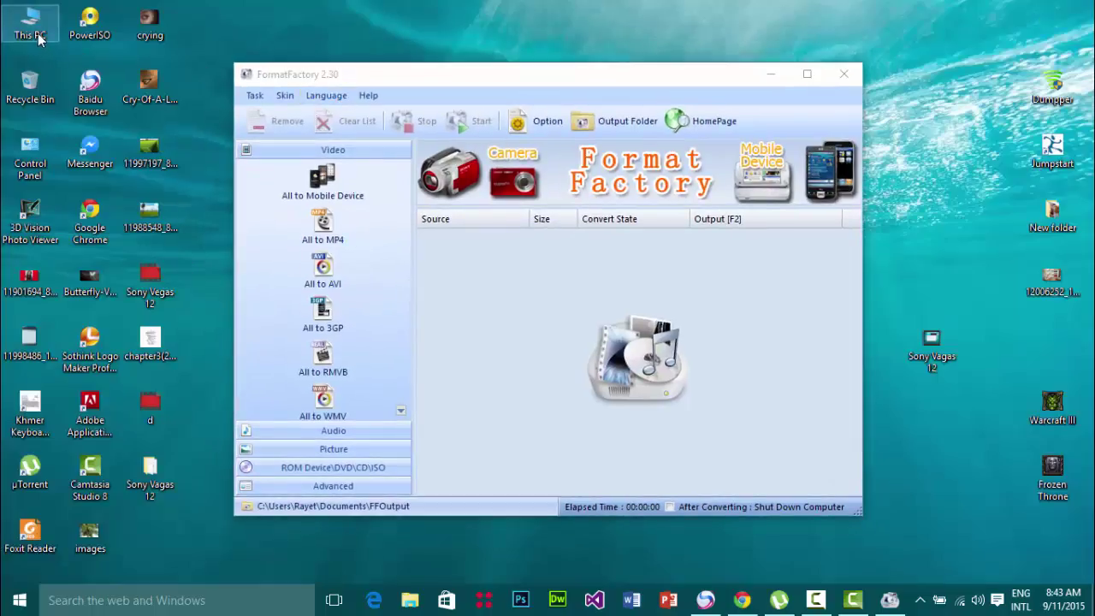
left_click(69, 123)
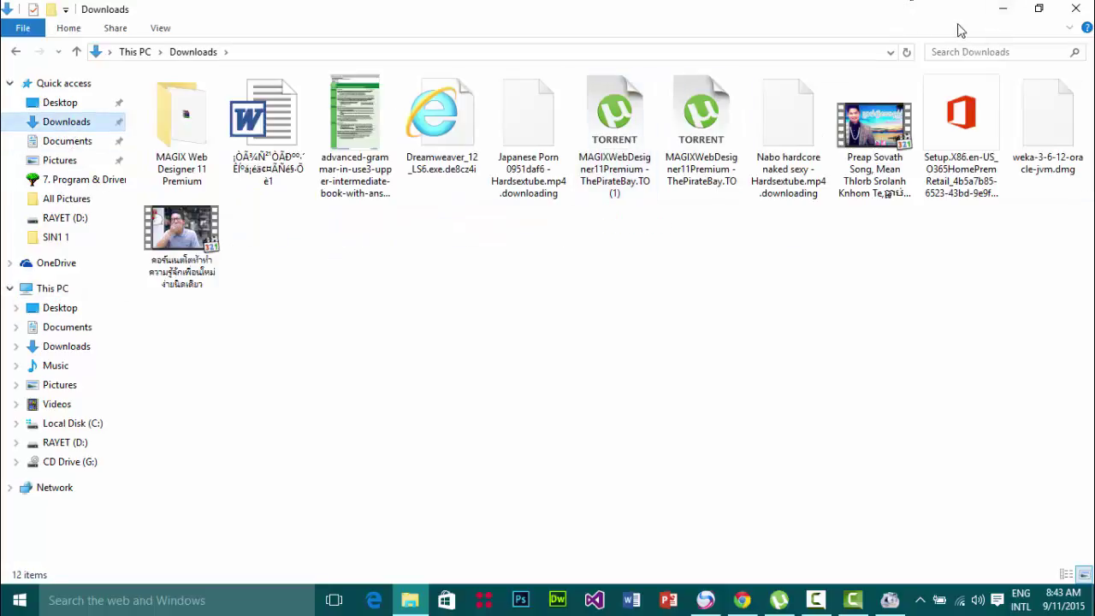
left_click(1039, 9)
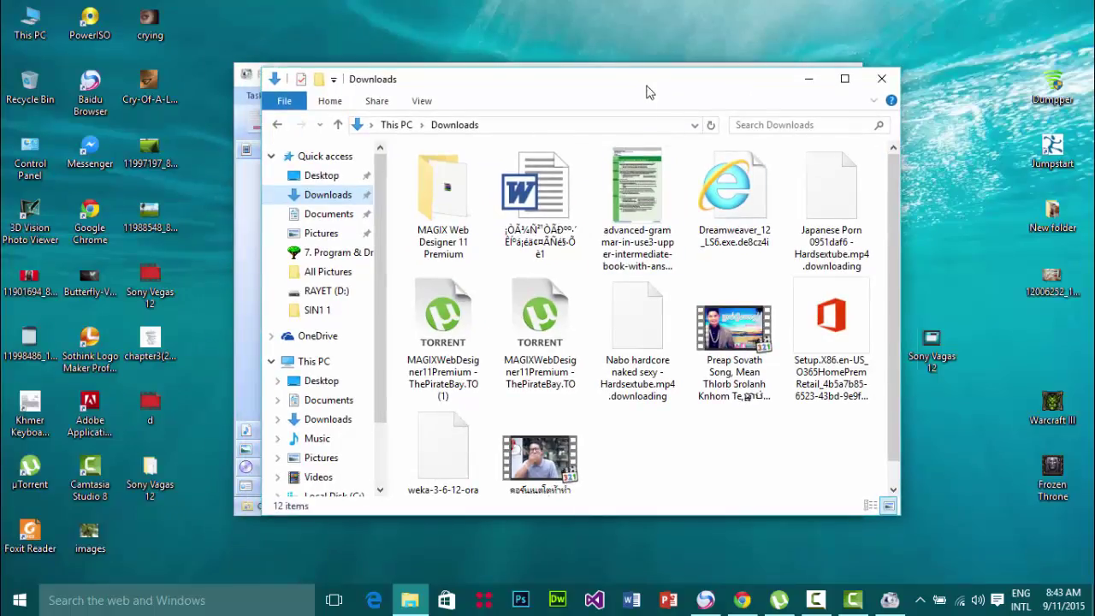
left_click_drag(646, 94, 884, 87)
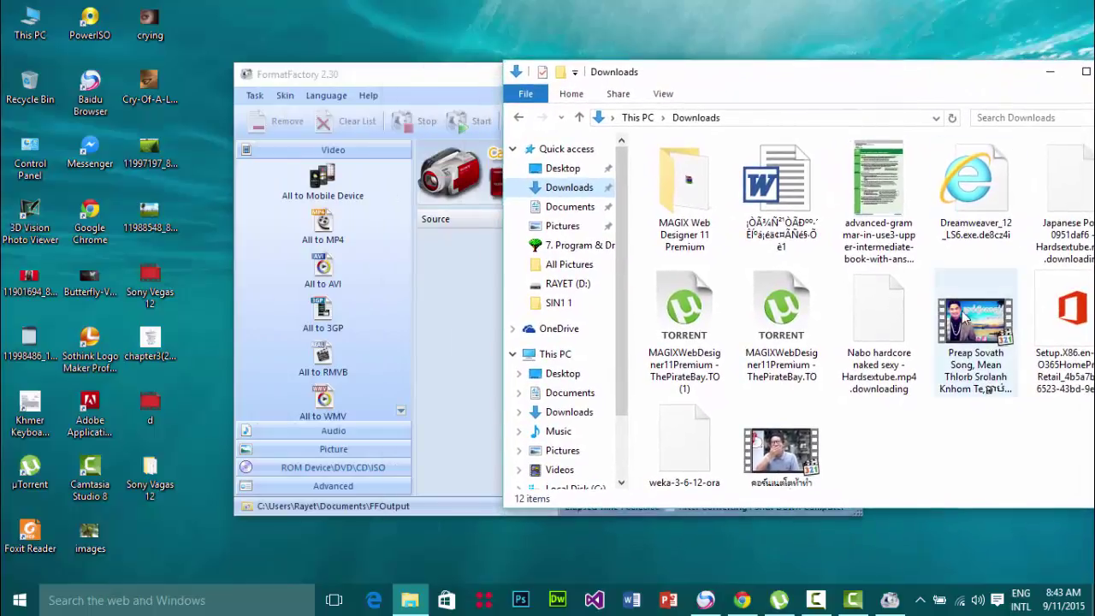
Try to convert the Preap Sovath song video from Downloads with All to MP3, and remove its task from the conversion list
left_click_drag(975, 329, 460, 308)
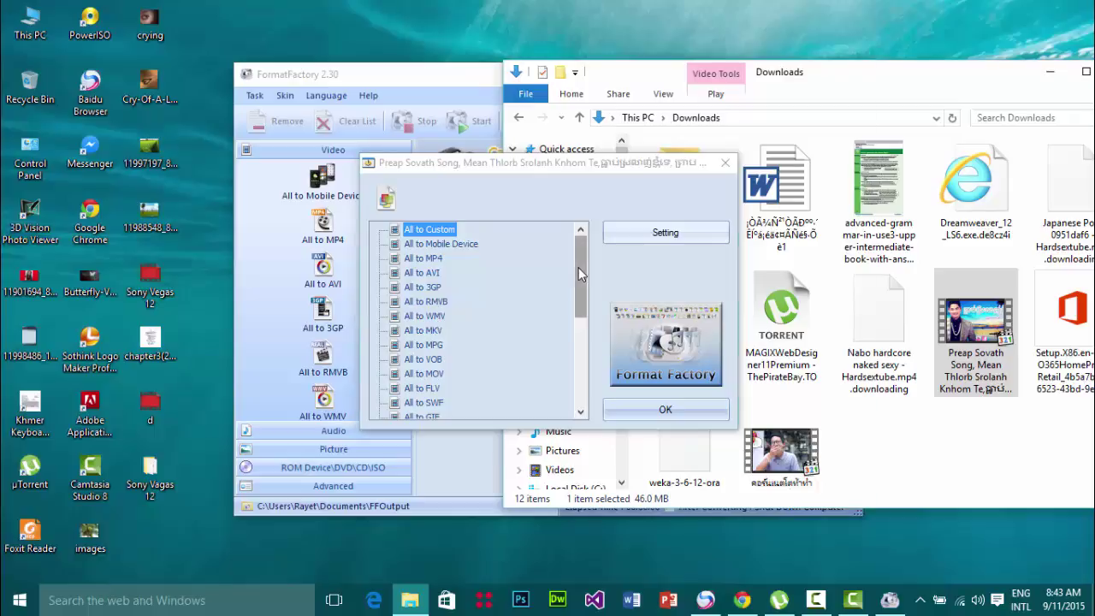
left_click_drag(578, 267, 577, 299)
left_click(427, 375)
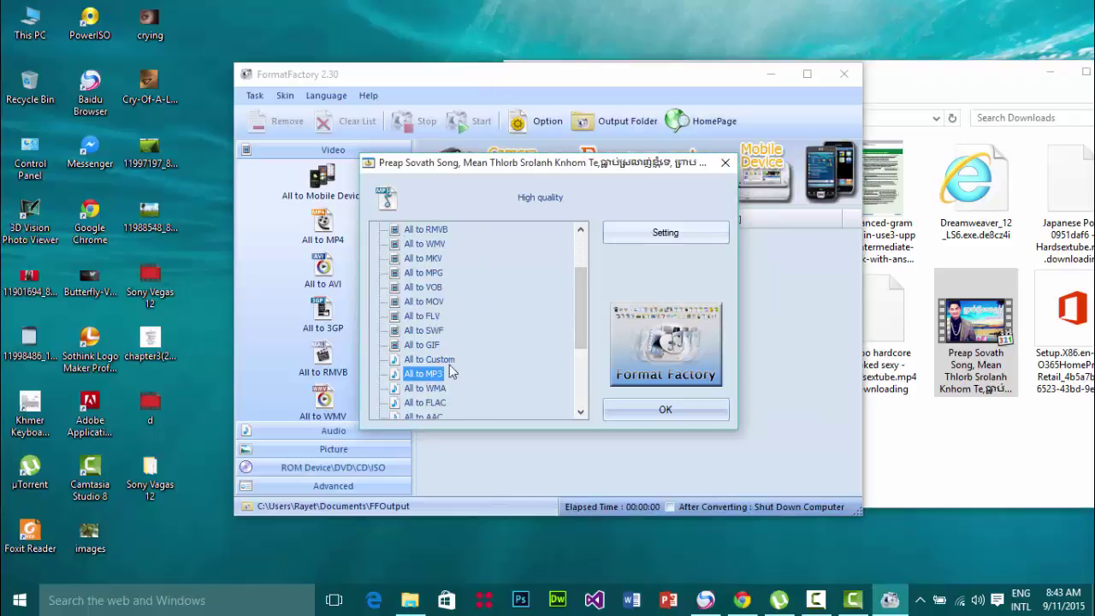
left_click(681, 415)
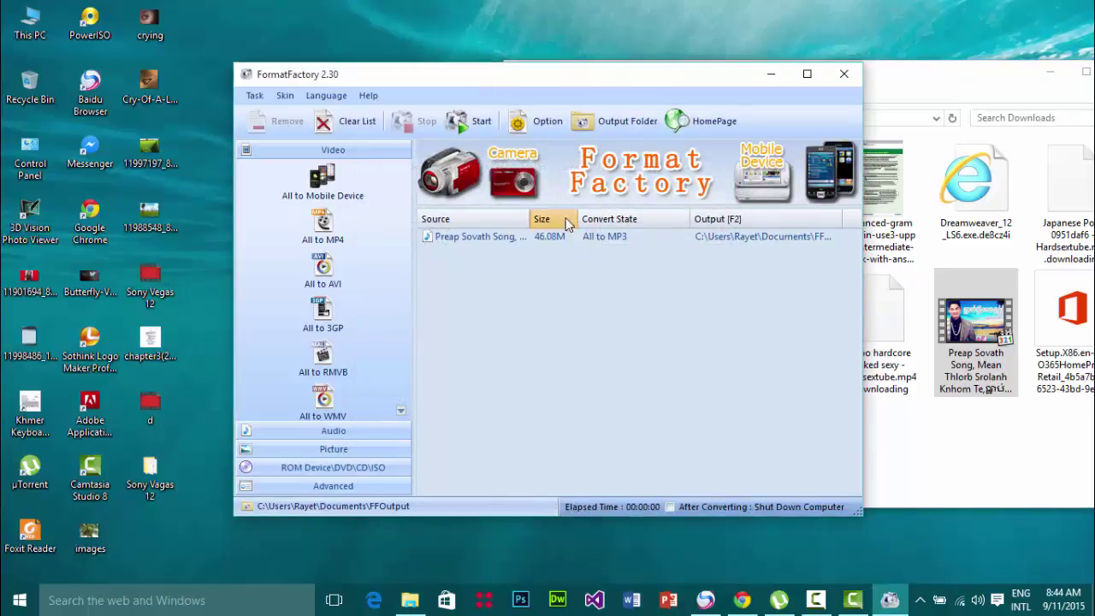
left_click(472, 120)
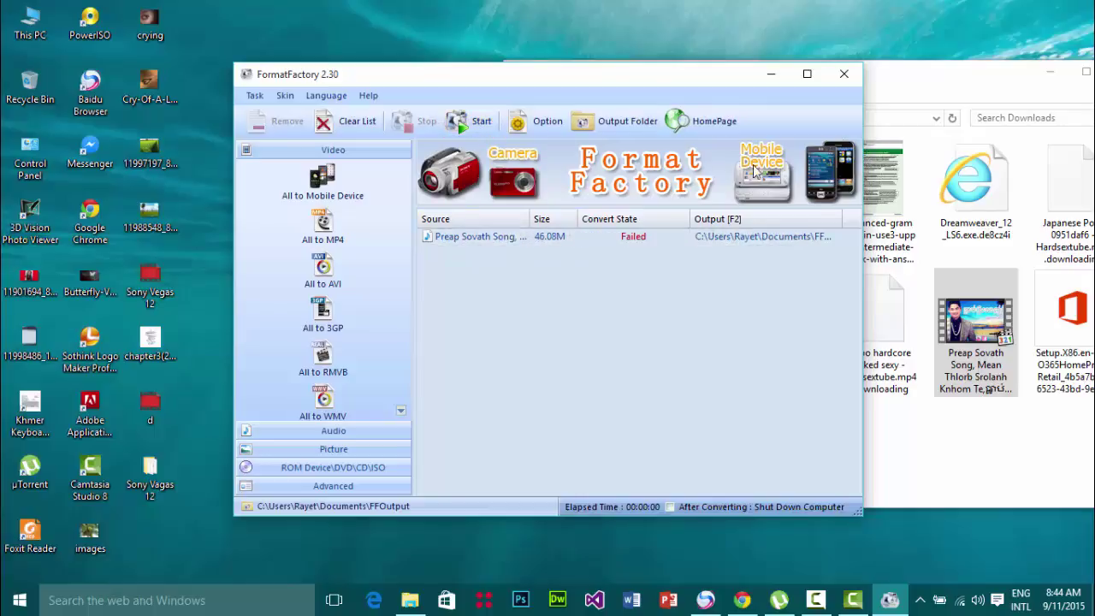
left_click(656, 237)
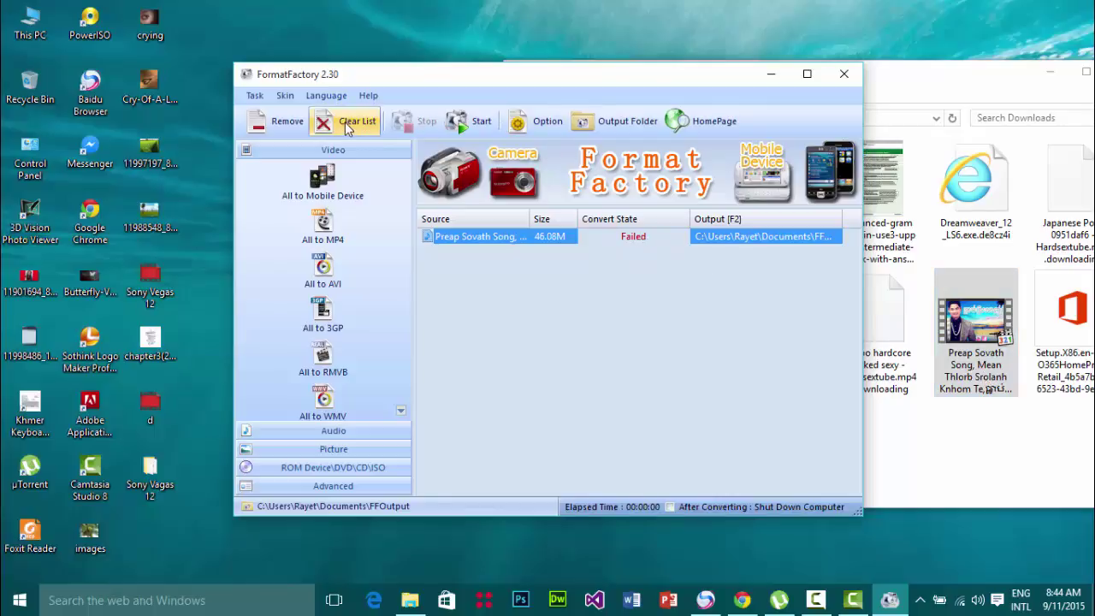
left_click(297, 124)
Try to rename the song video in Downloads as "Preap Sovath Song, Mean Thlorb Srolanh Knhom", without the Khmer text
left_click(1006, 367)
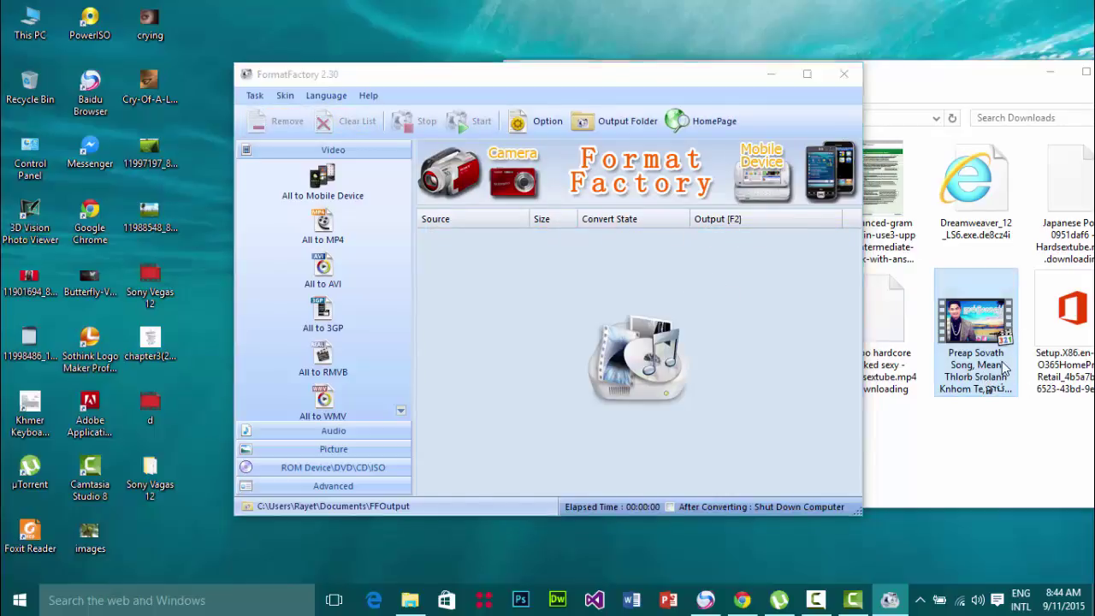
right_click(1005, 367)
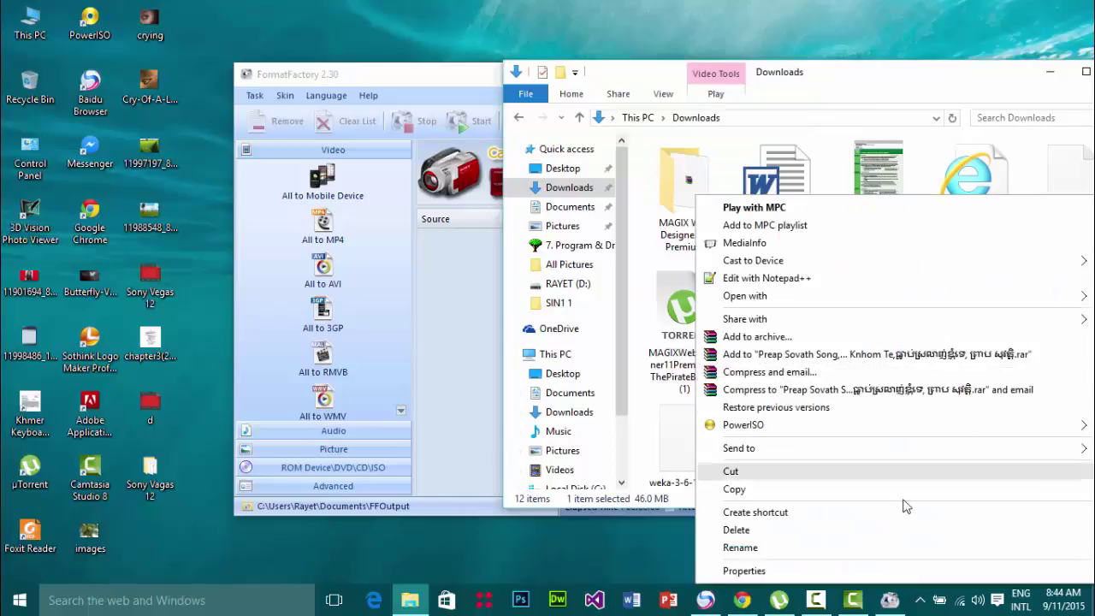
left_click(856, 548)
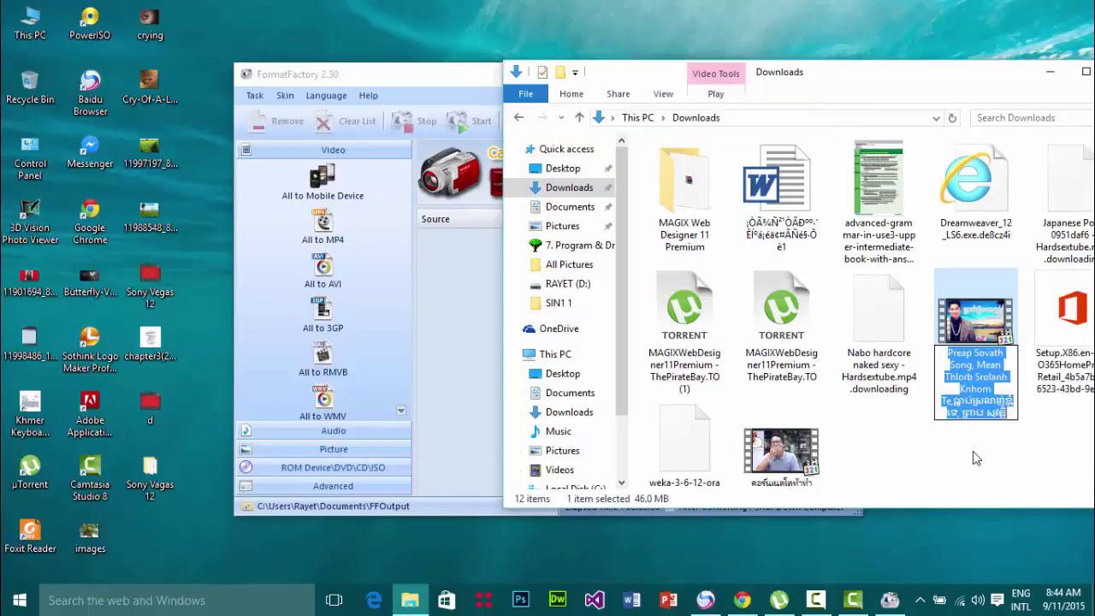
left_click_drag(1009, 412, 949, 414)
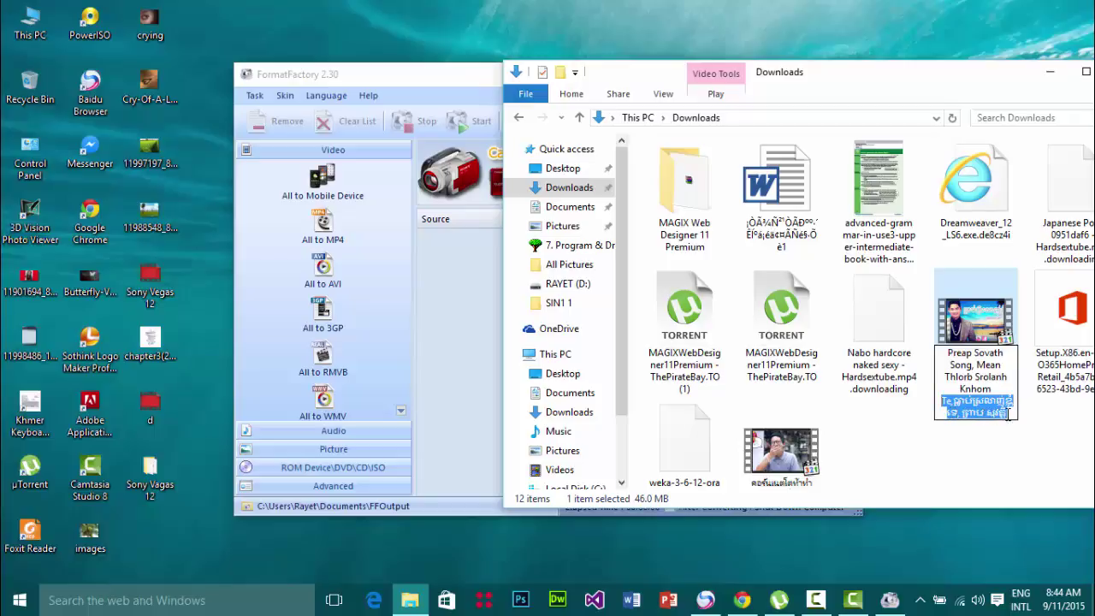
left_click_drag(1007, 413, 952, 410)
key("BackSpace")
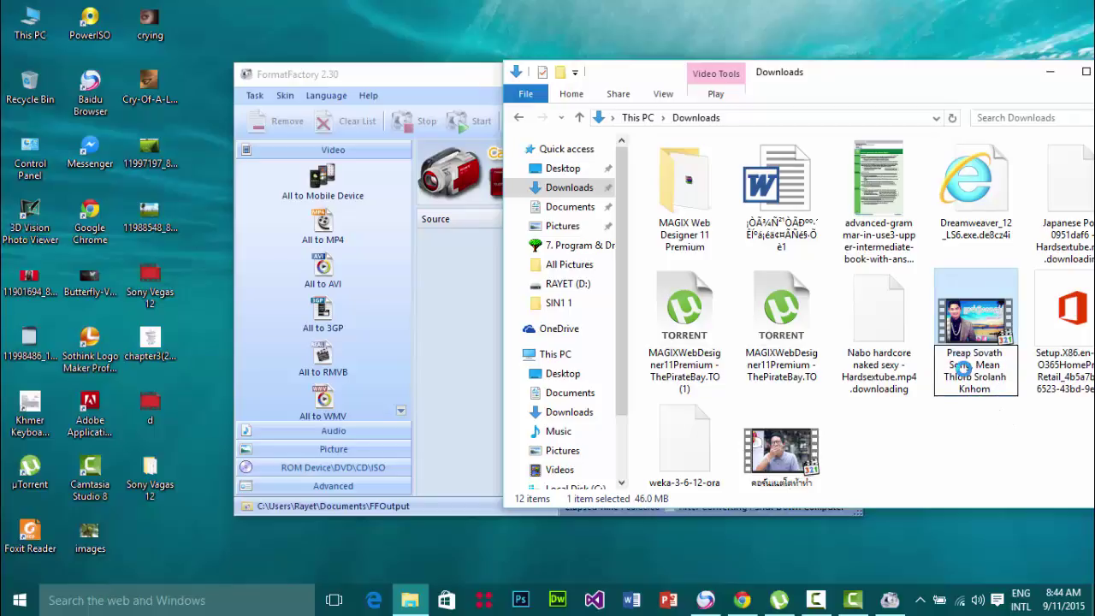
left_click(612, 360)
left_click(636, 362)
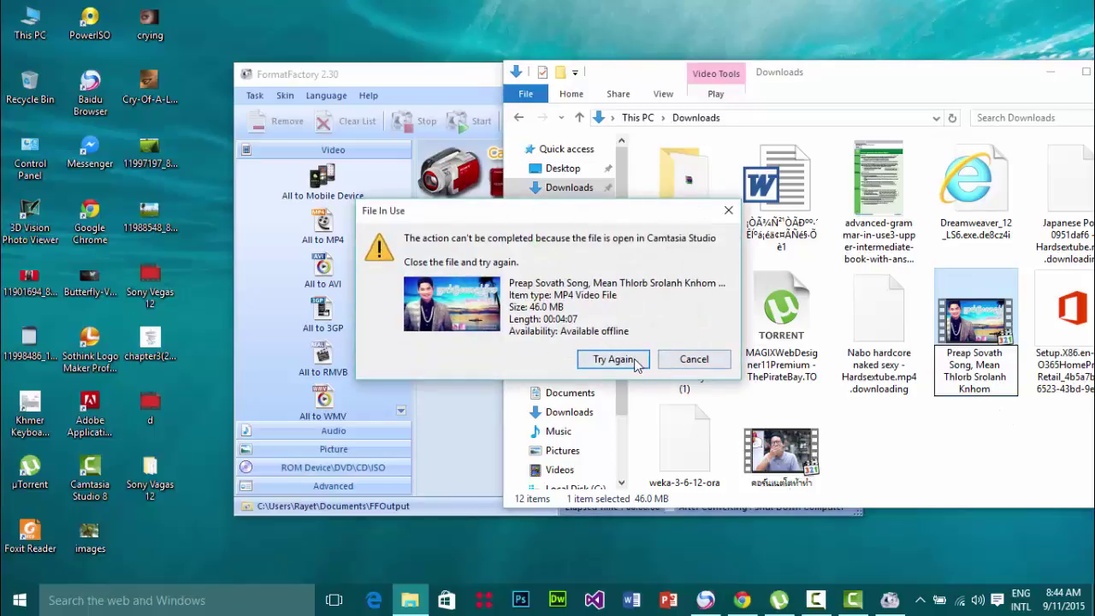
left_click(694, 359)
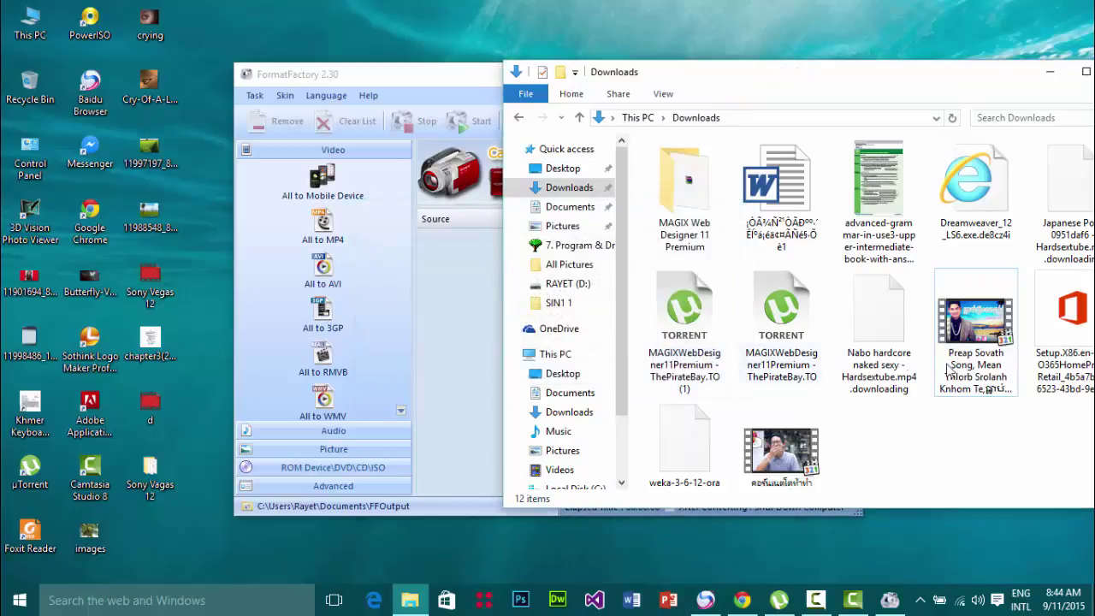
Try to rename the Preap Sovath song video as "Preap Sovath Song, Mean Thlorb Srolanh Knhom Te,", deleting the Khmer text
left_click(984, 387)
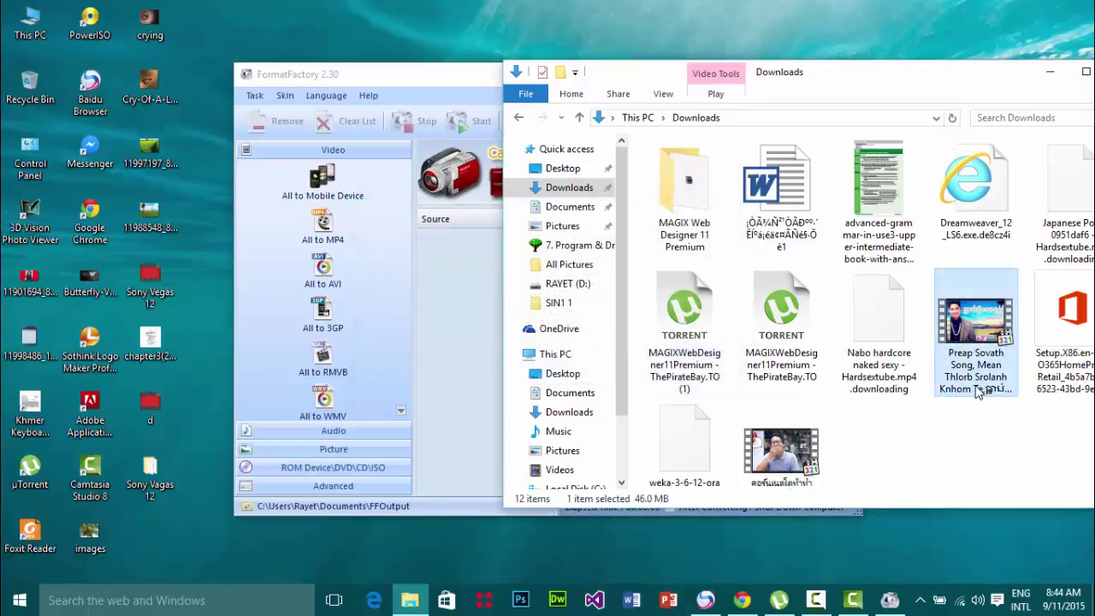
right_click(980, 390)
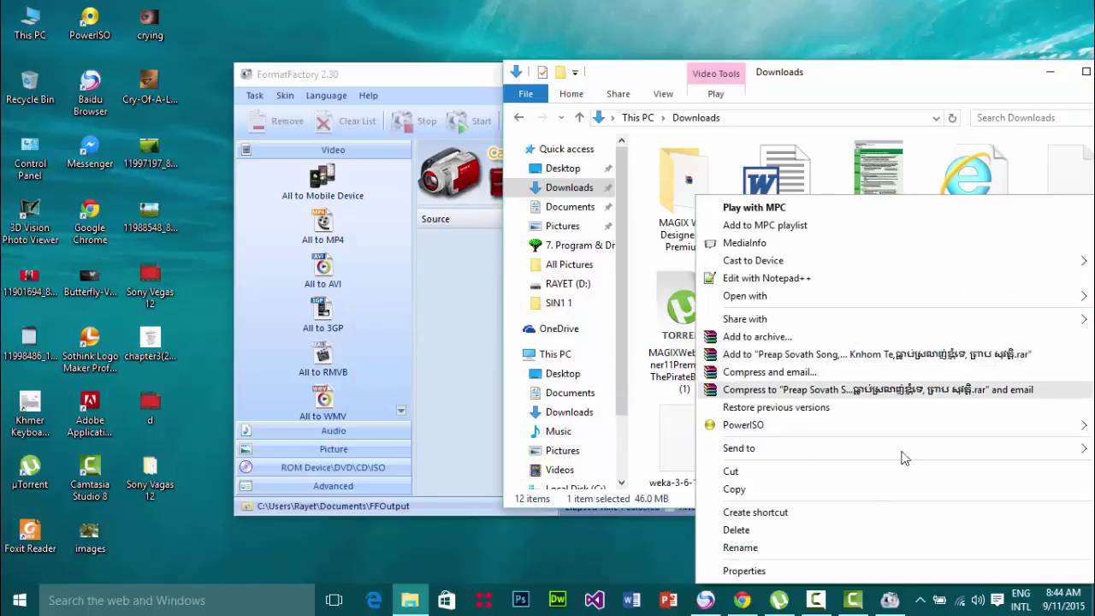
left_click(837, 548)
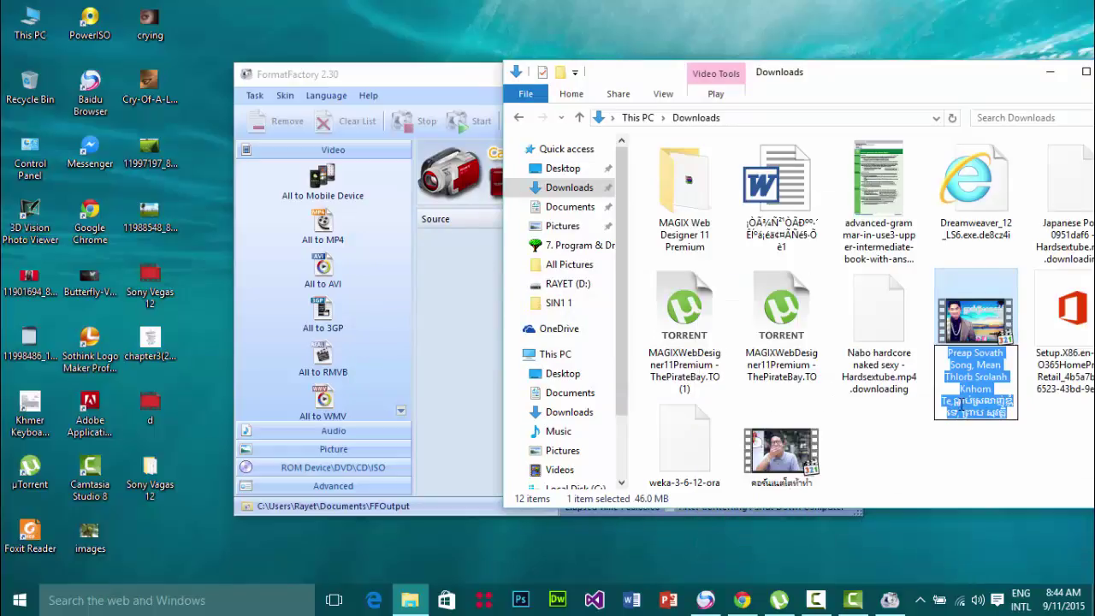
left_click(956, 402)
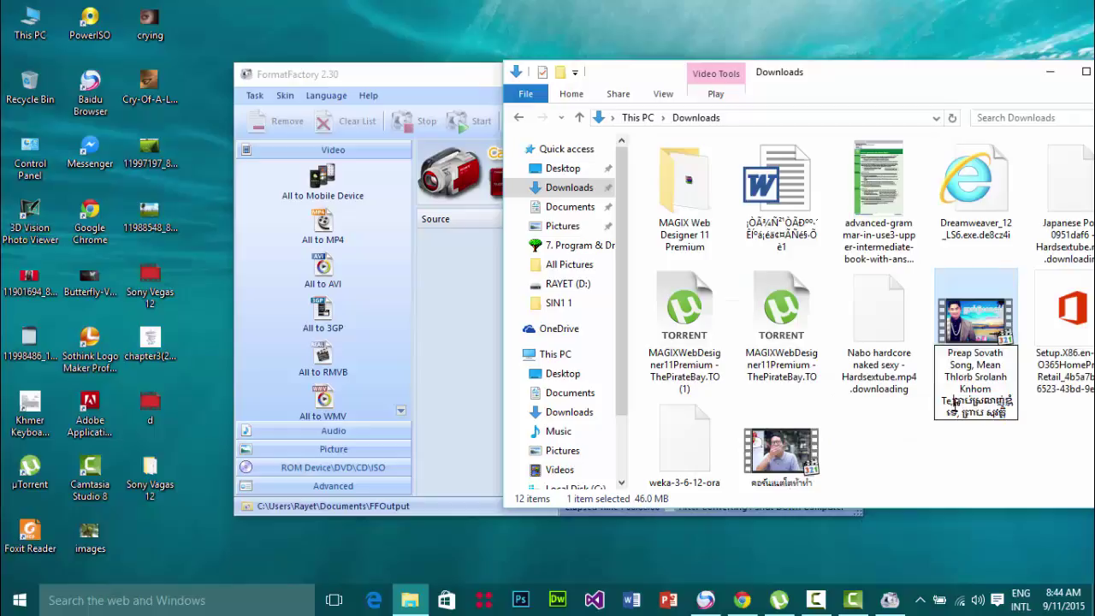
left_click_drag(953, 401, 1001, 412)
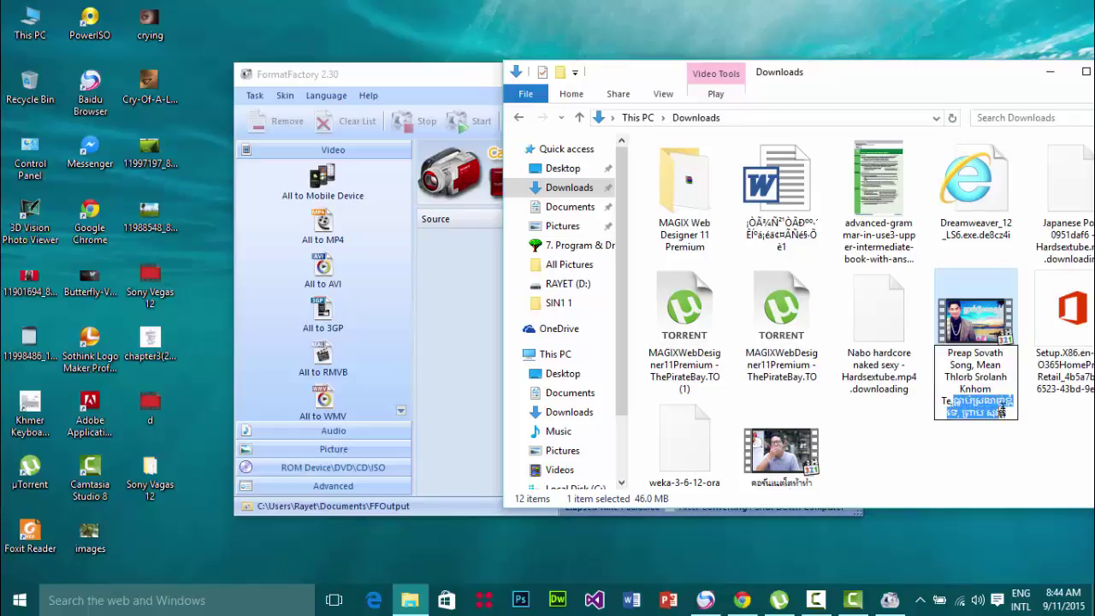
key("Delete")
key("Return")
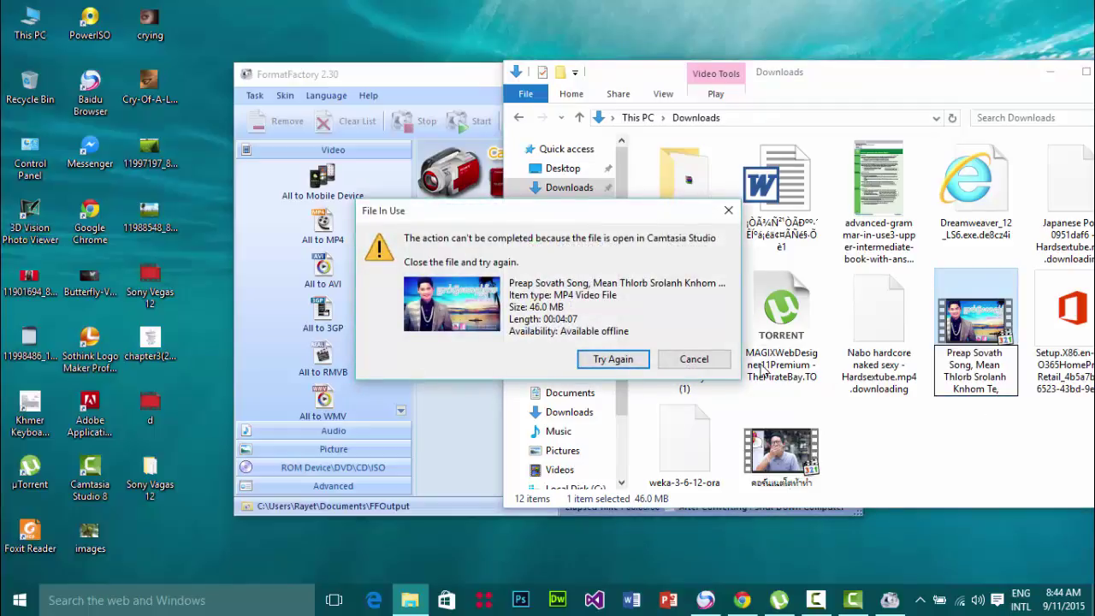
left_click(640, 358)
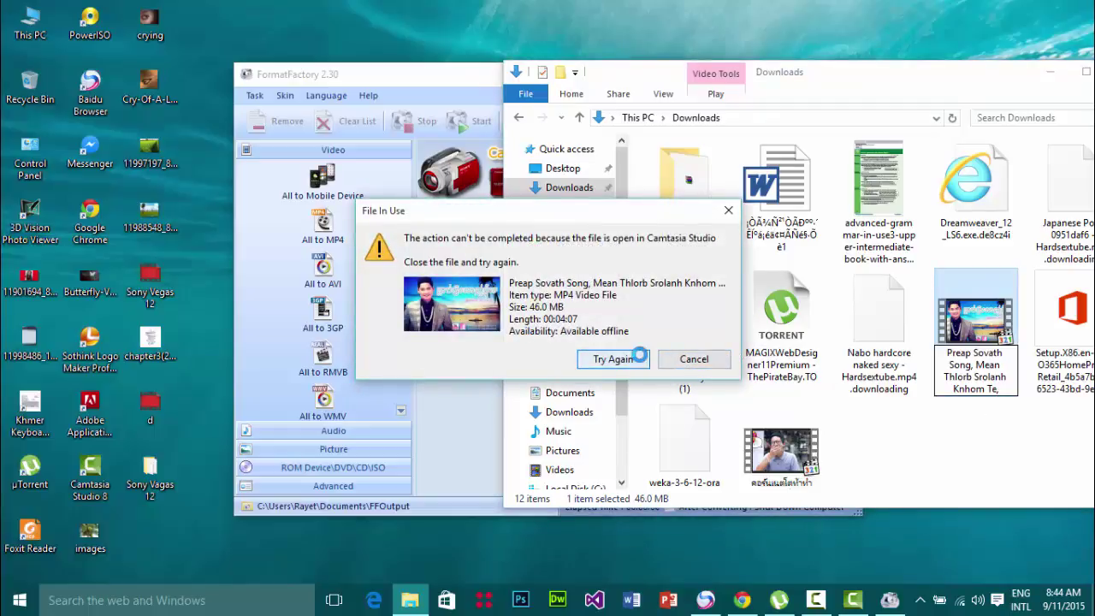
left_click(694, 360)
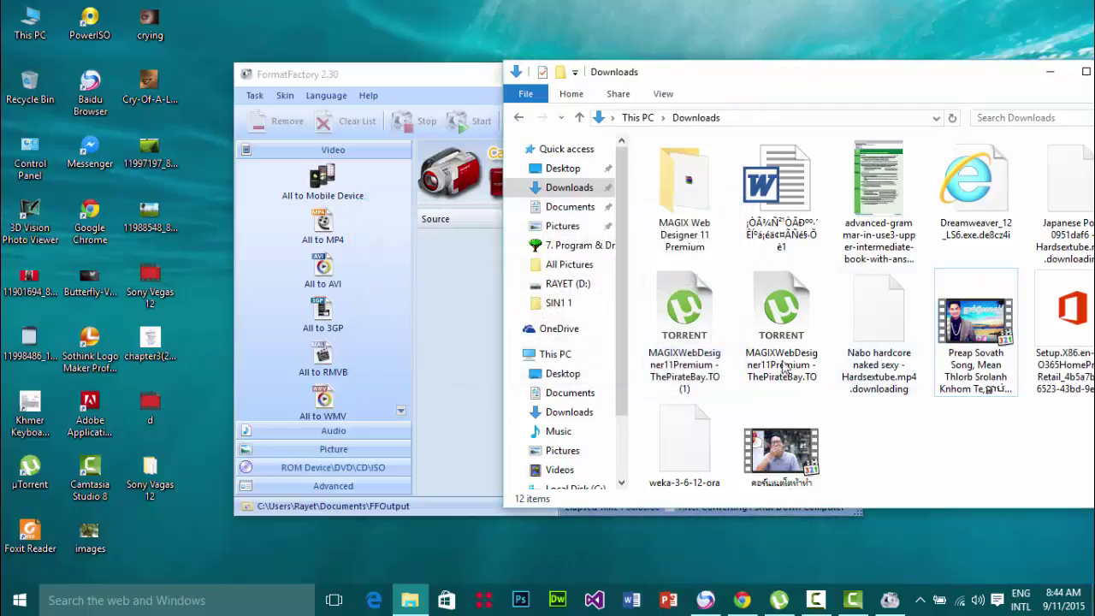
Try to rename the Preap Sovath song video in Downloads as "Sovath"
left_click(973, 357)
right_click(972, 359)
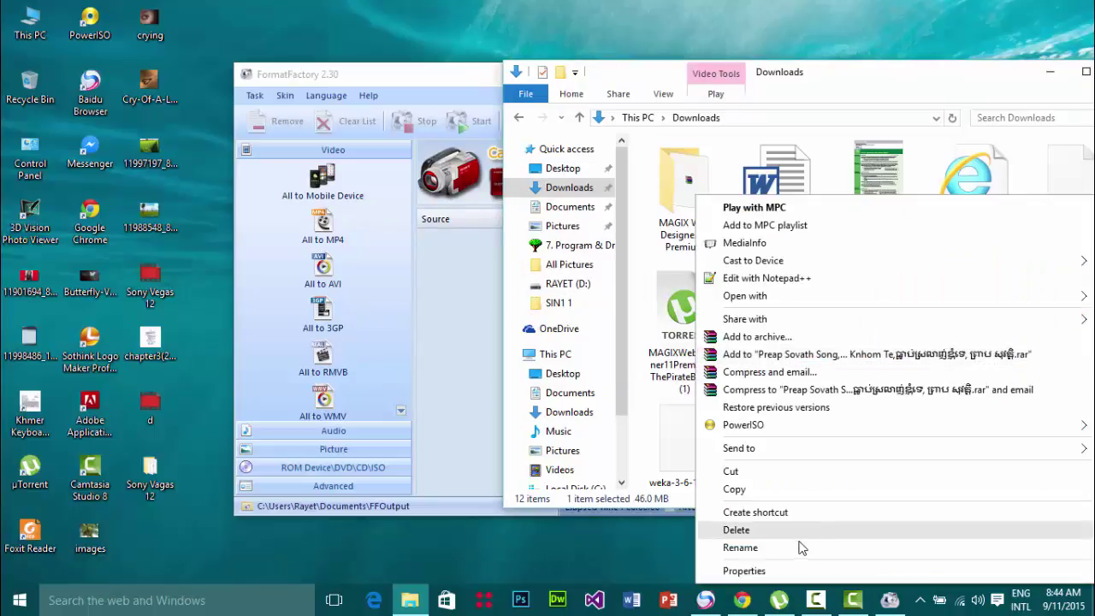
left_click(740, 548)
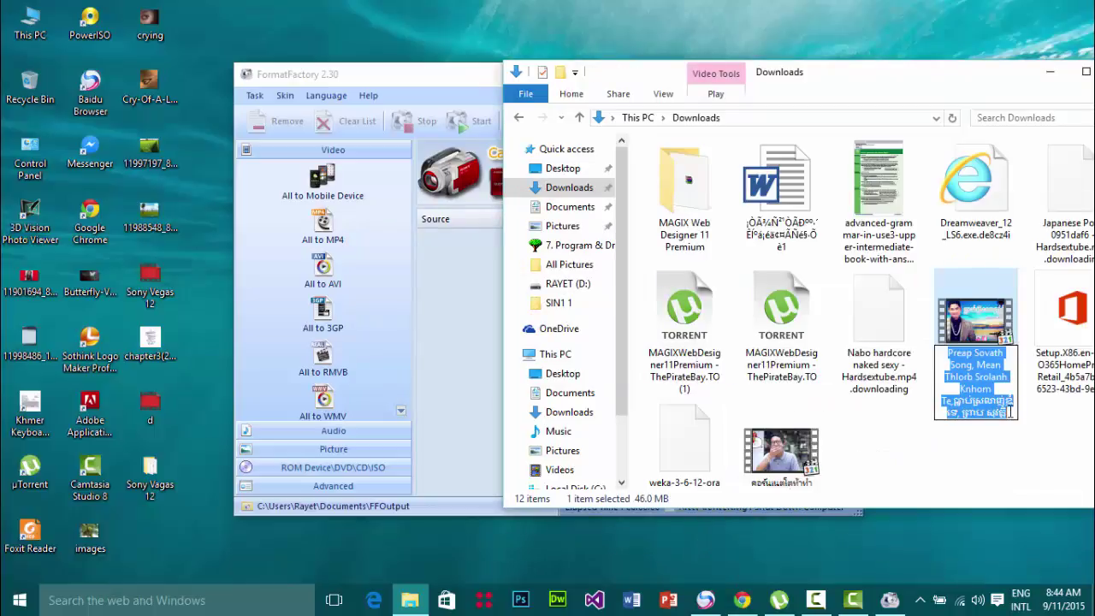
key("BackSpace")
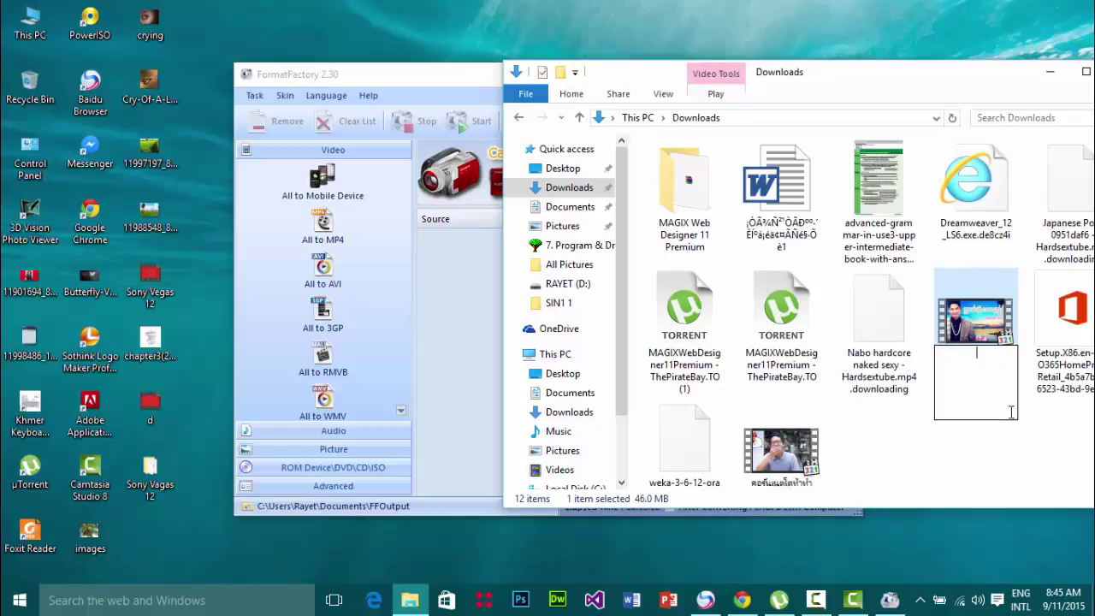
type("Prea")
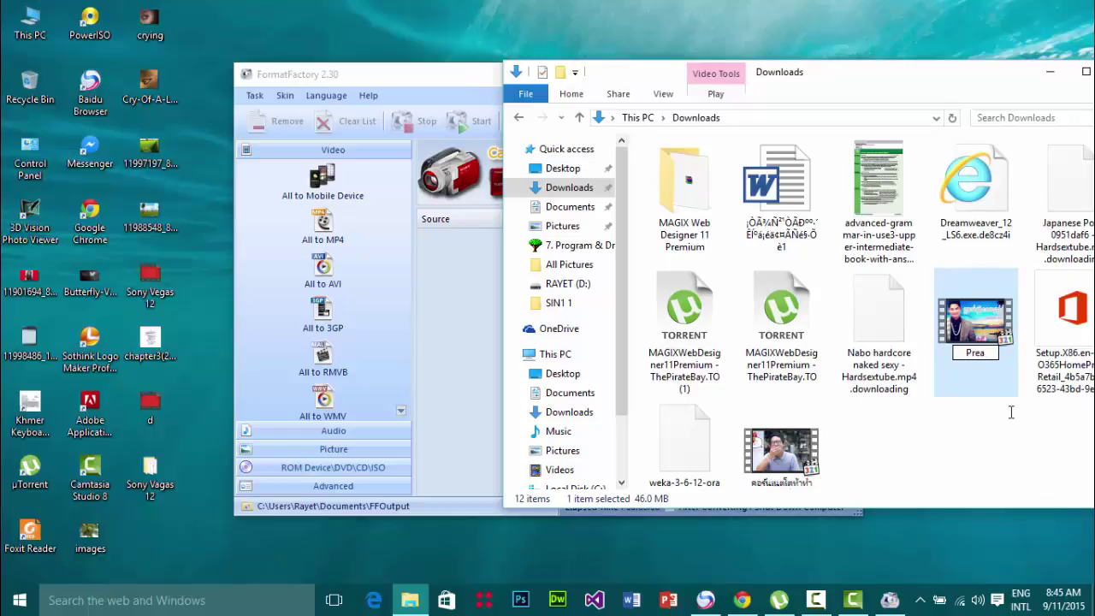
type("b")
key("BackSpace")
type("p")
key("BackSpace")
key("BackSpace")
key("BackSpace")
type("eap")
key("BackSpace")
key("BackSpace")
key("BackSpace")
key("BackSpace")
key("BackSpace")
type("Sovath")
key("Return")
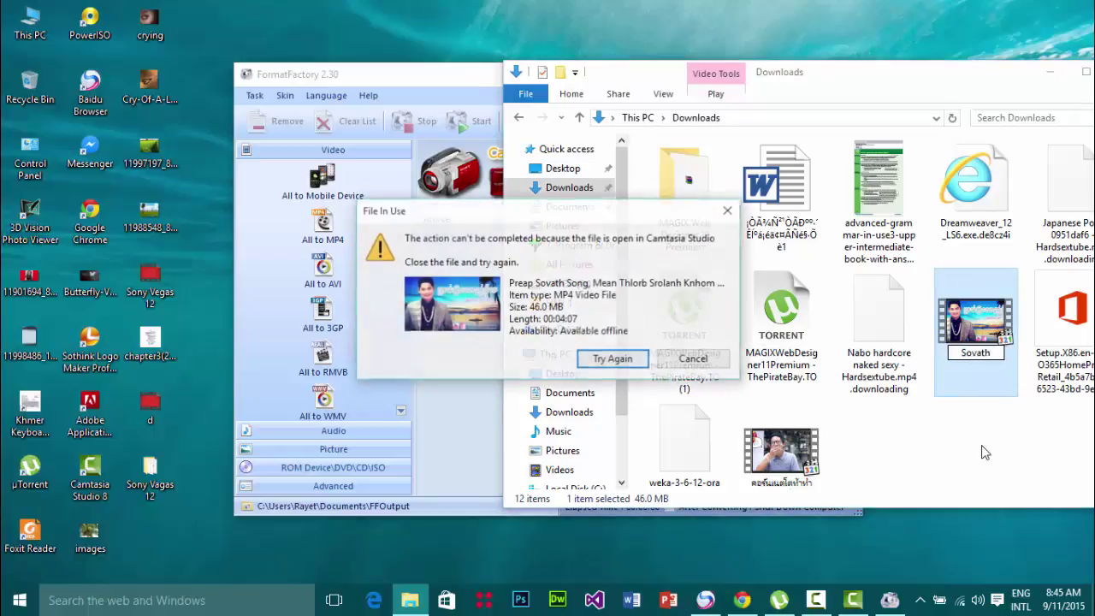
left_click(612, 359)
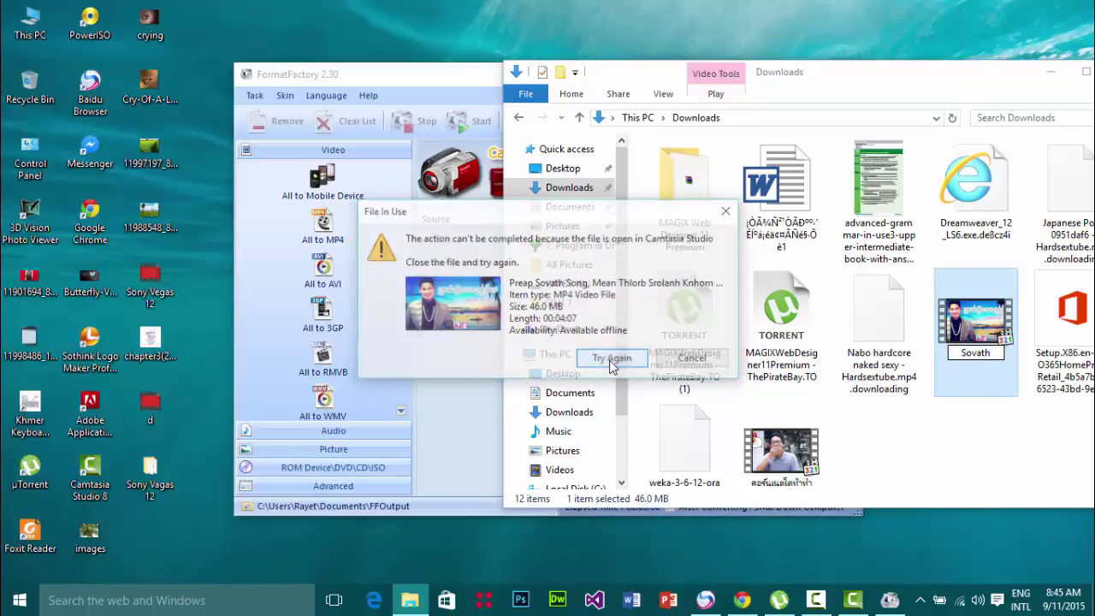
left_click(695, 359)
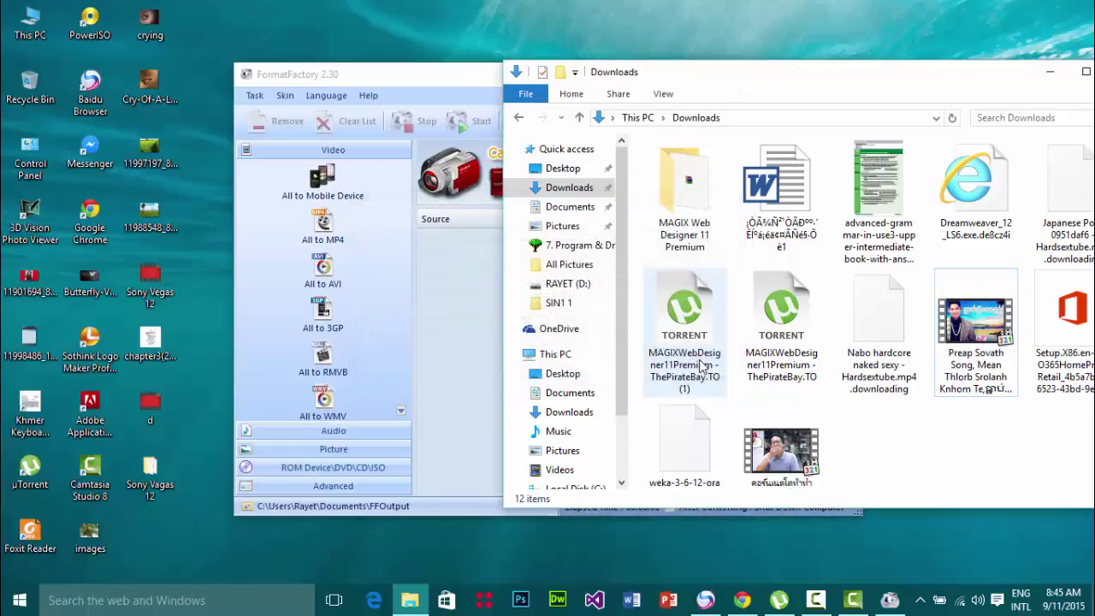
Try to rename the Preap Sovath song video in Downloads as "Sovath Song"
left_click(982, 369)
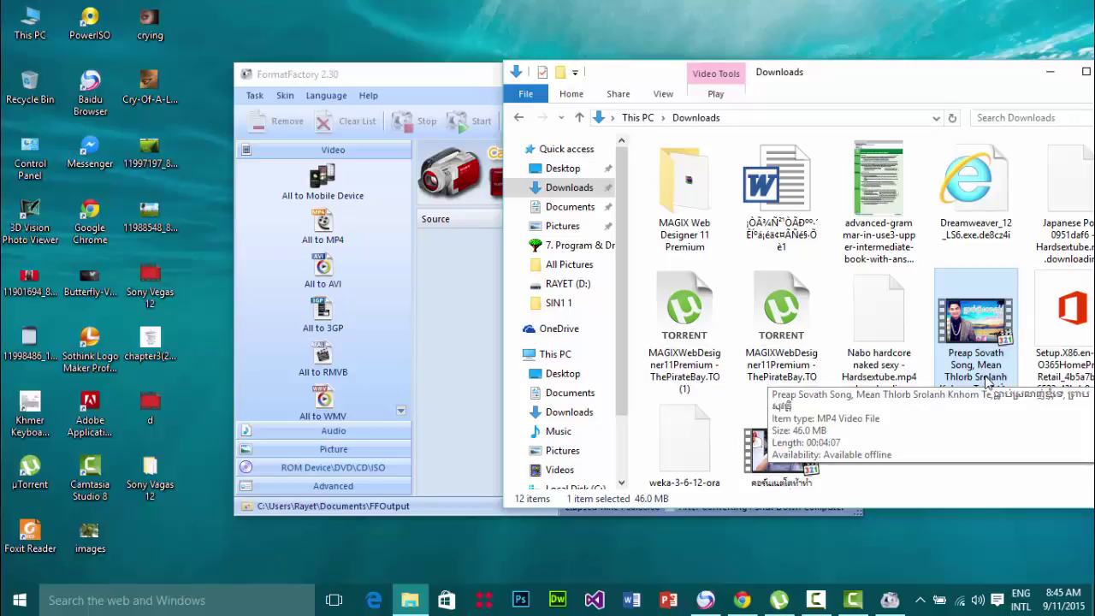
right_click(984, 370)
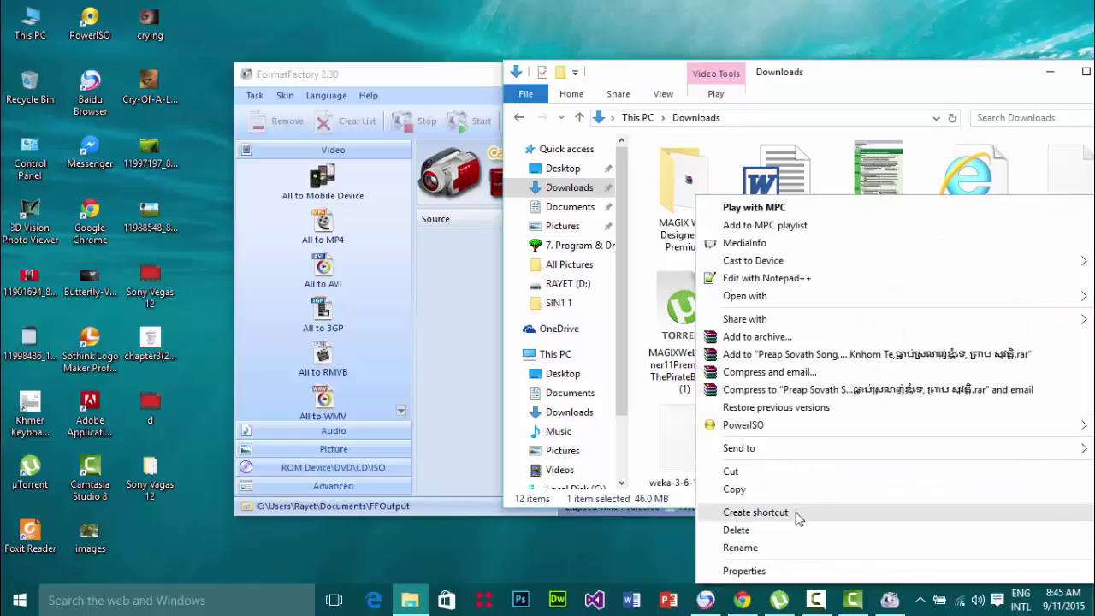
left_click(779, 552)
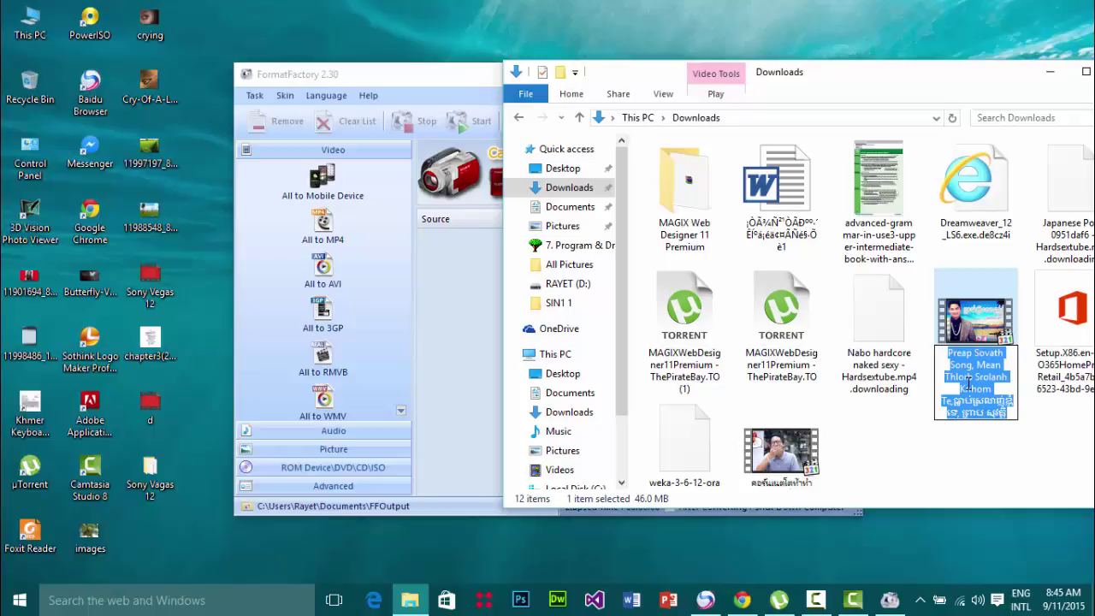
type("So")
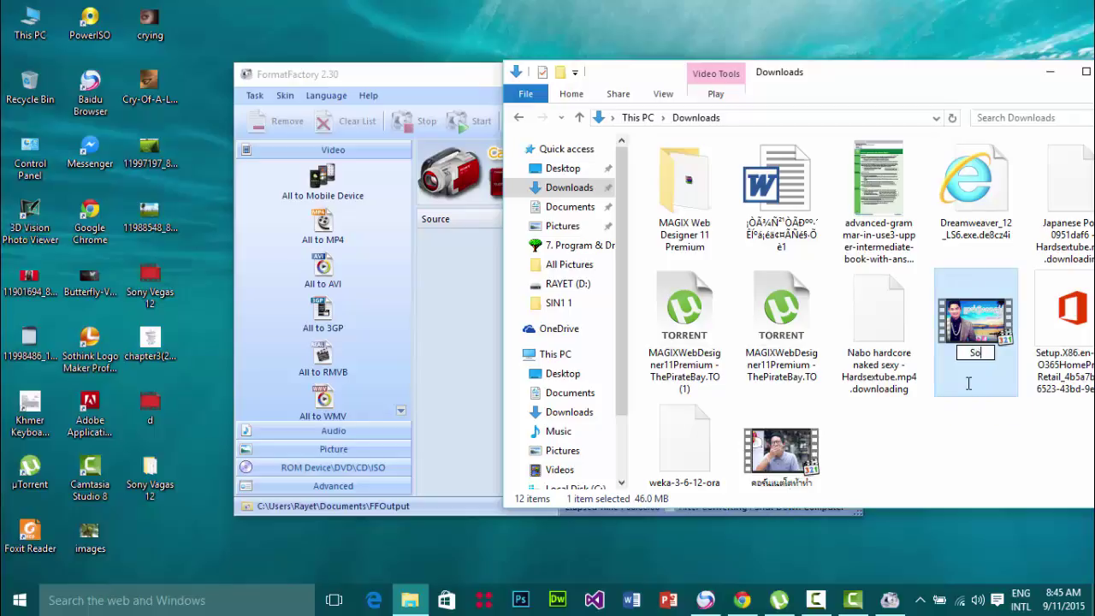
type("vath Song")
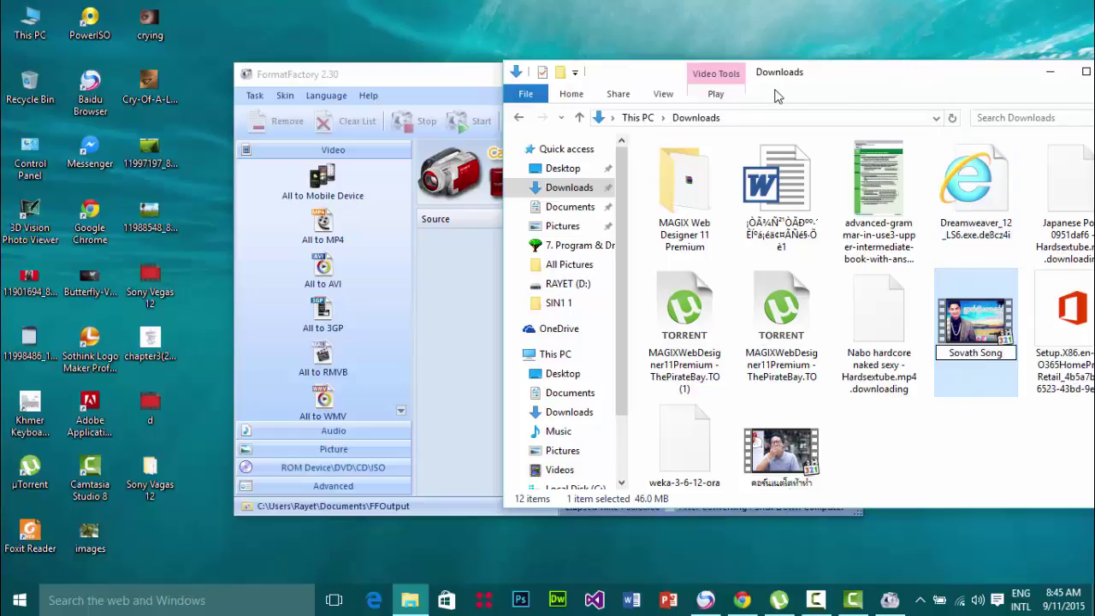
left_click(709, 89)
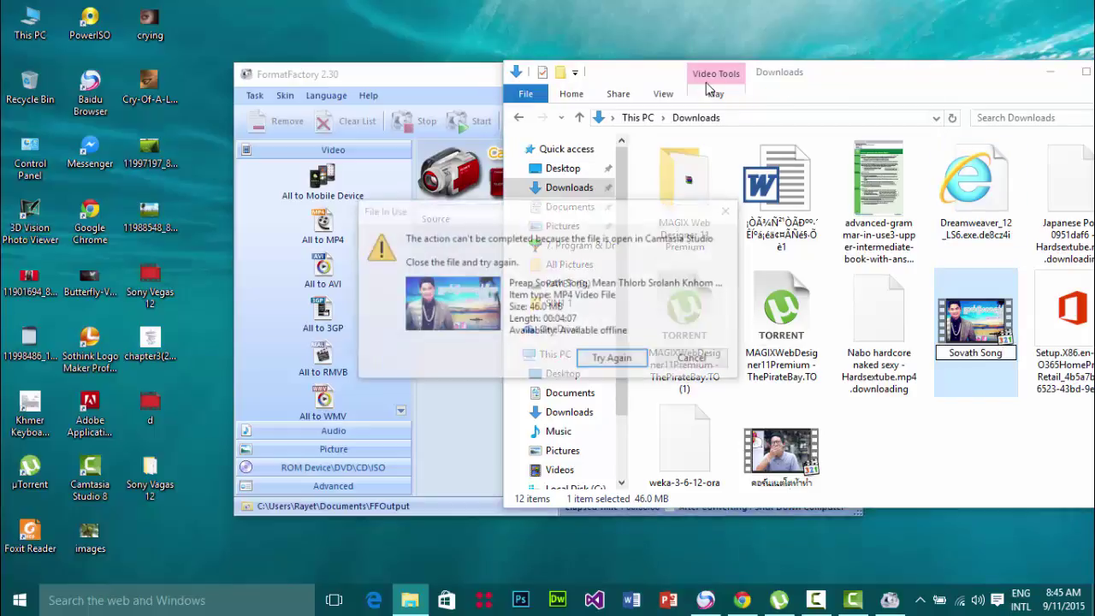
left_click(612, 359)
left_click(693, 359)
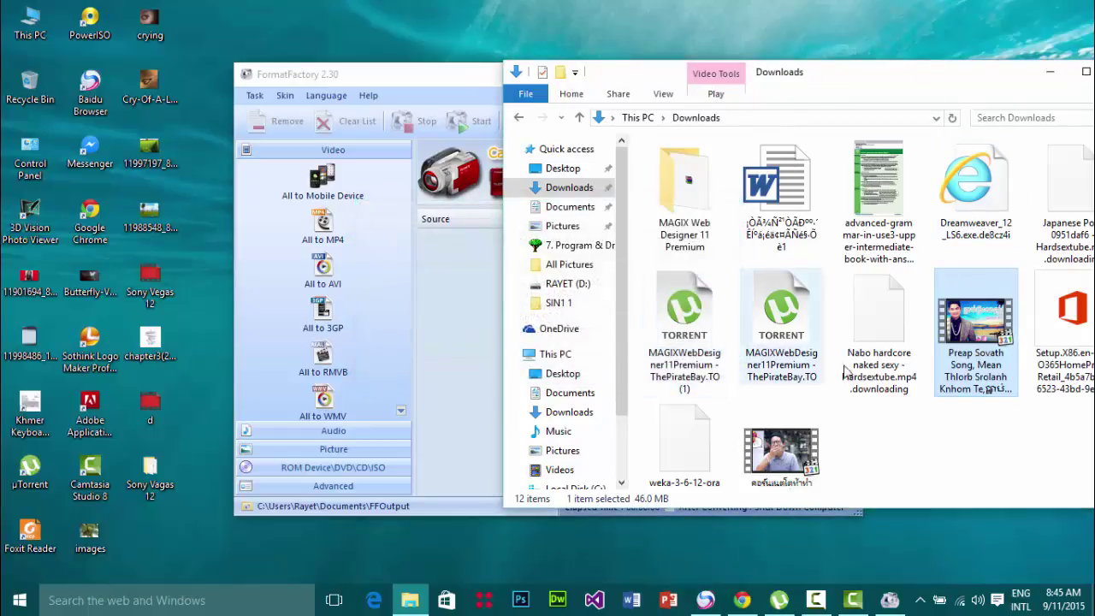
Bring the Thai-titled video into view and place the Downloads window so that it only partly covers FormatFactory
left_click_drag(996, 73, 819, 72)
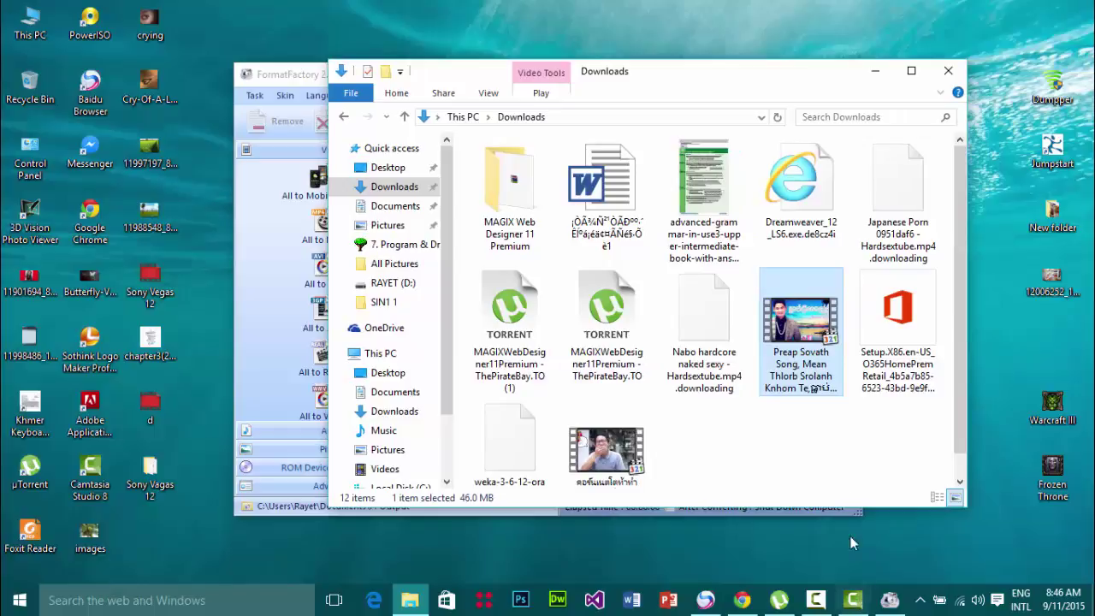
left_click(620, 465)
left_click(792, 364)
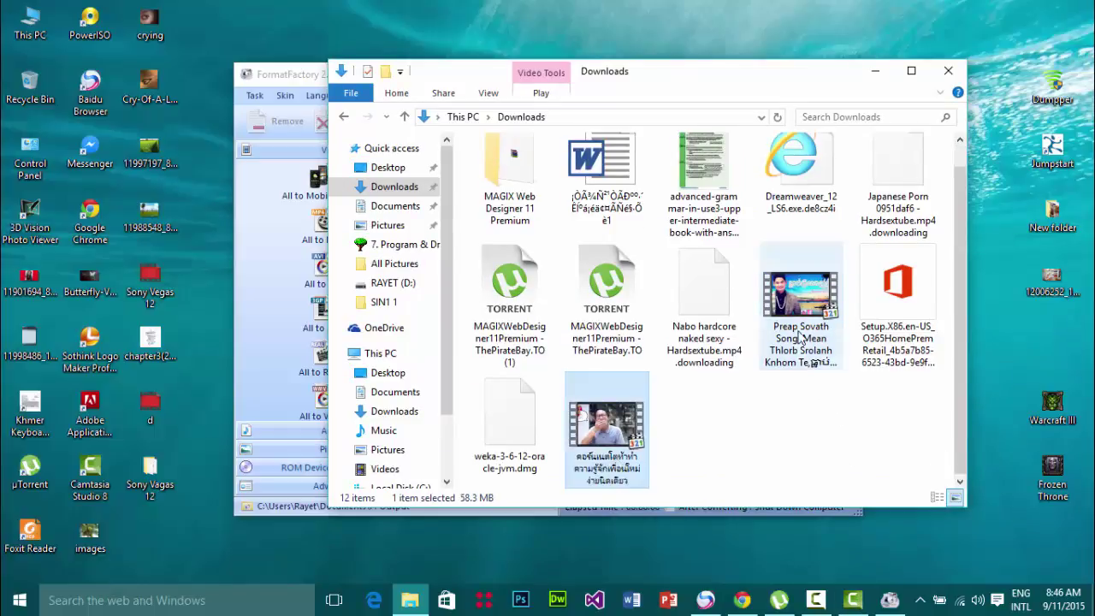
left_click(889, 308)
left_click_drag(830, 83, 960, 93)
Rename the Thai-titled video in Downloads as "Go"
left_click(763, 453)
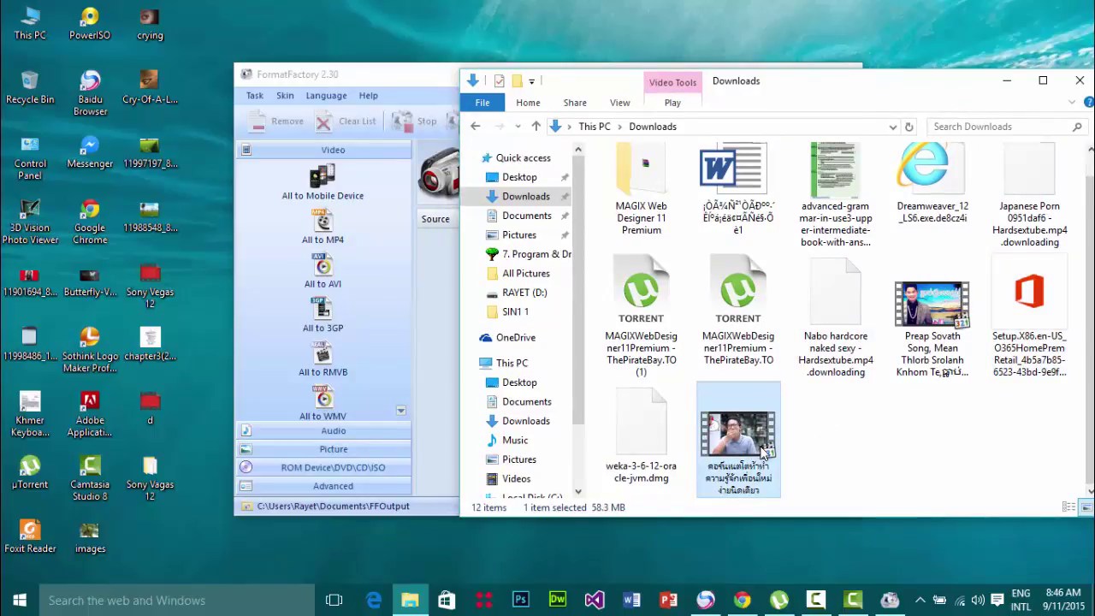
right_click(764, 452)
left_click(746, 404)
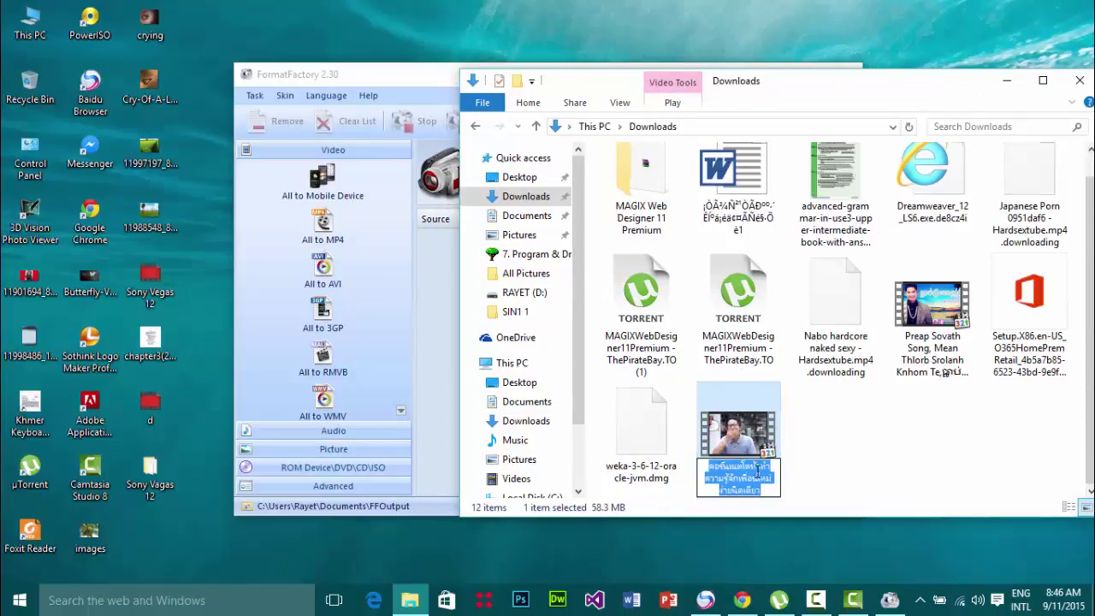
key("BackSpace")
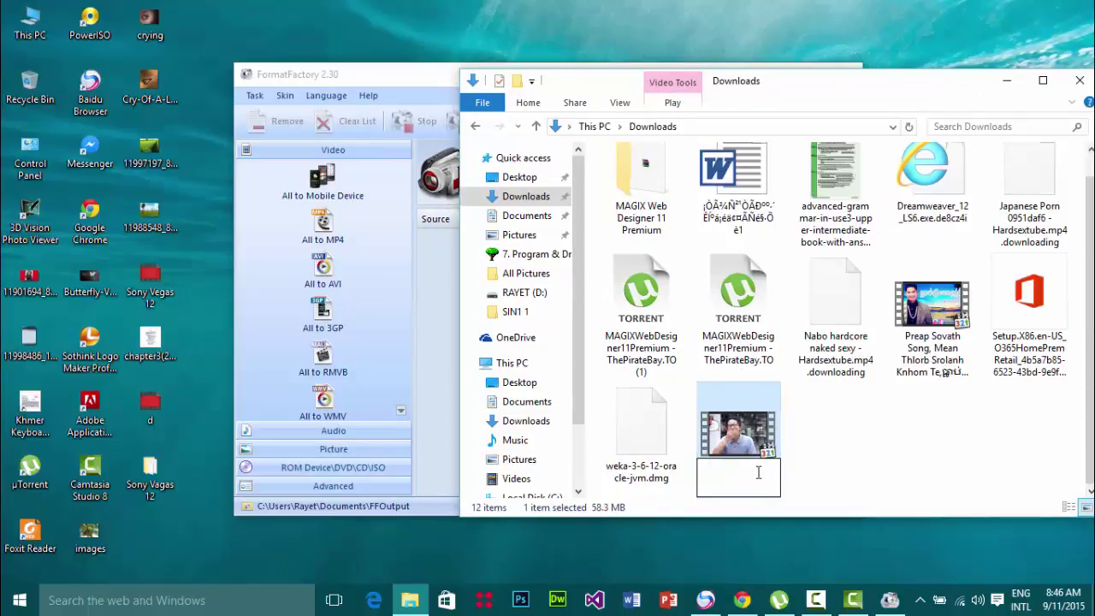
type("Go")
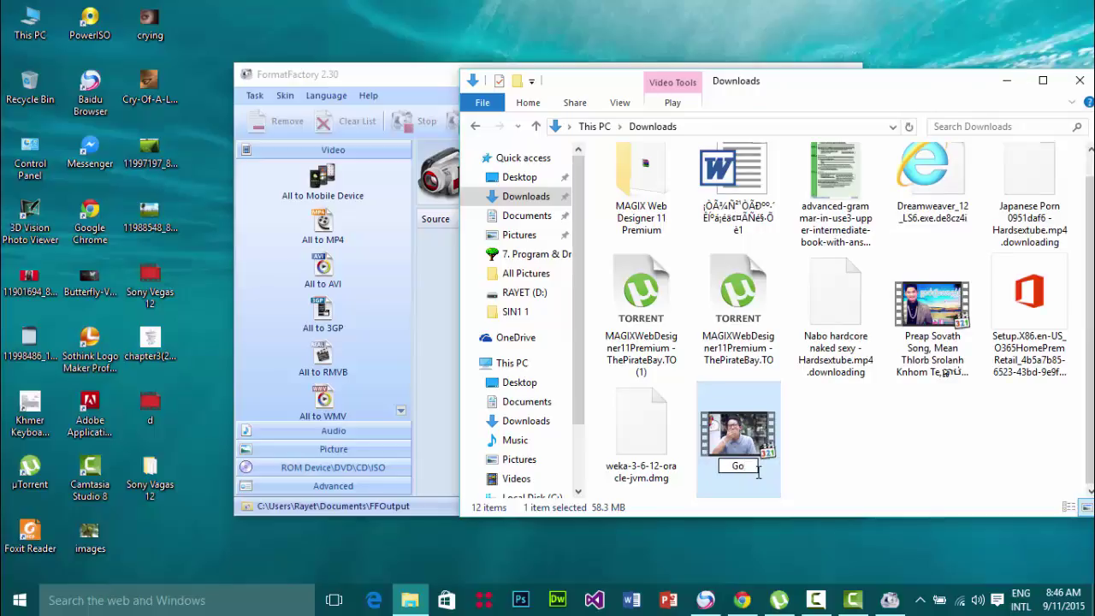
type("g")
left_click(749, 443)
Add the Go video from Downloads to FormatFactory as an All to MP3 task and start the conversion
left_click_drag(766, 452, 449, 337)
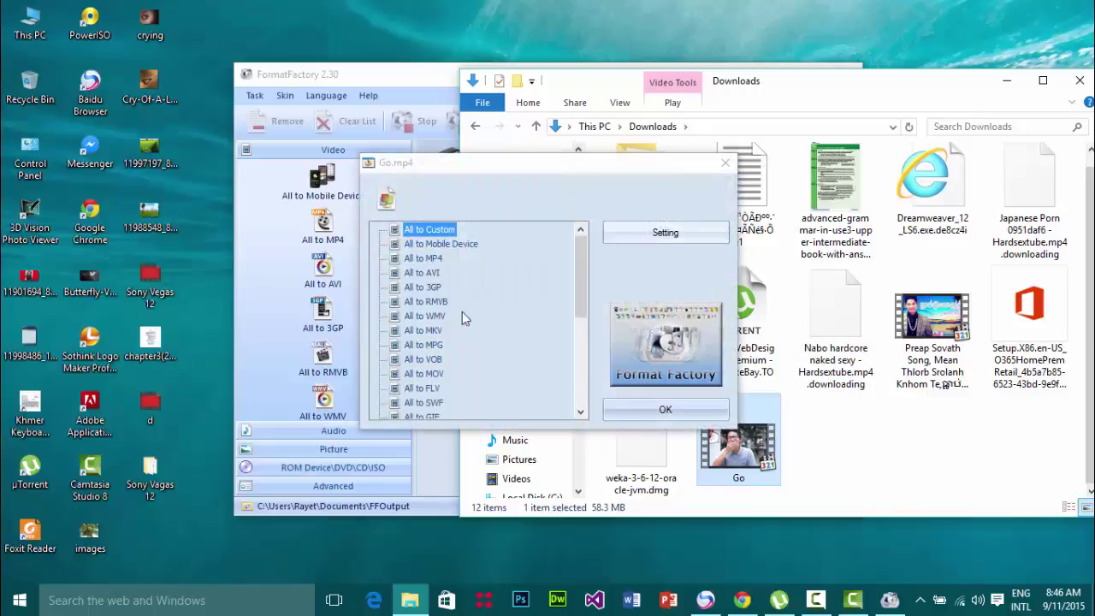
left_click_drag(585, 271, 582, 342)
left_click(422, 273)
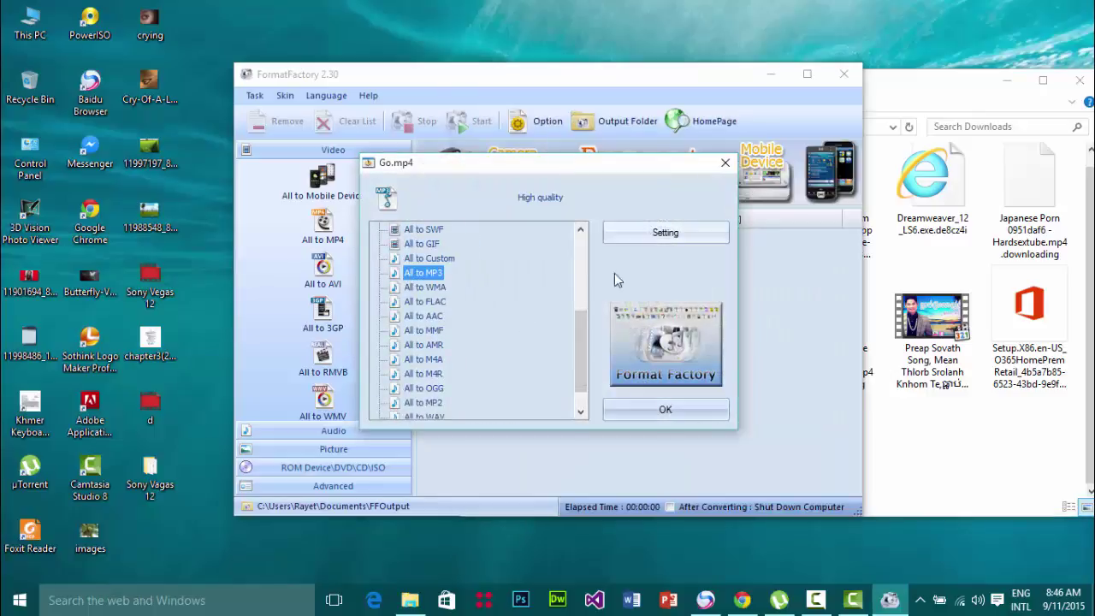
left_click(660, 409)
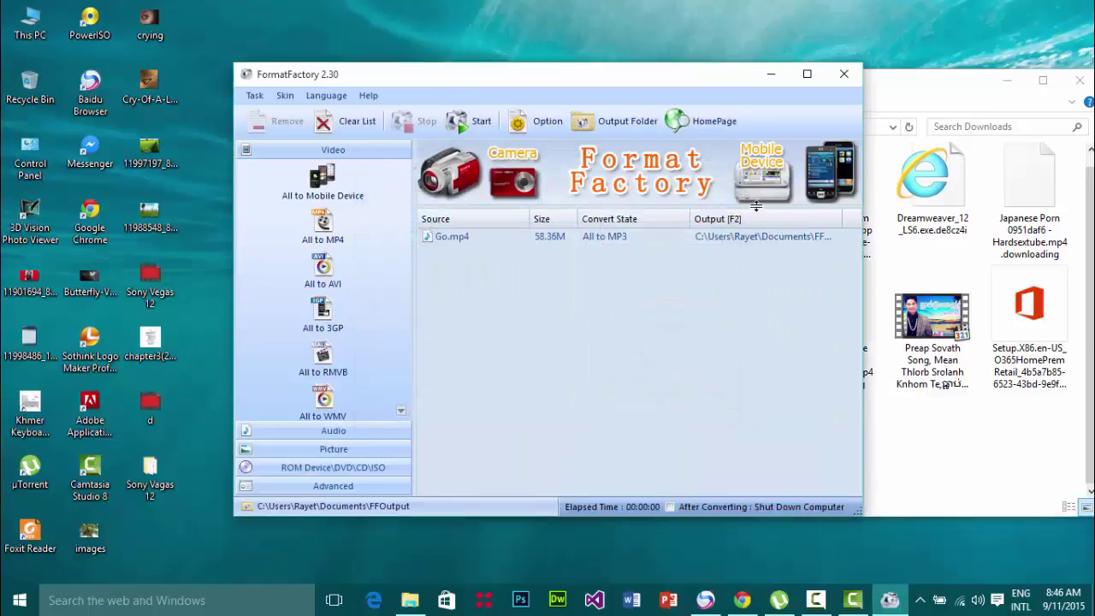
left_click(482, 124)
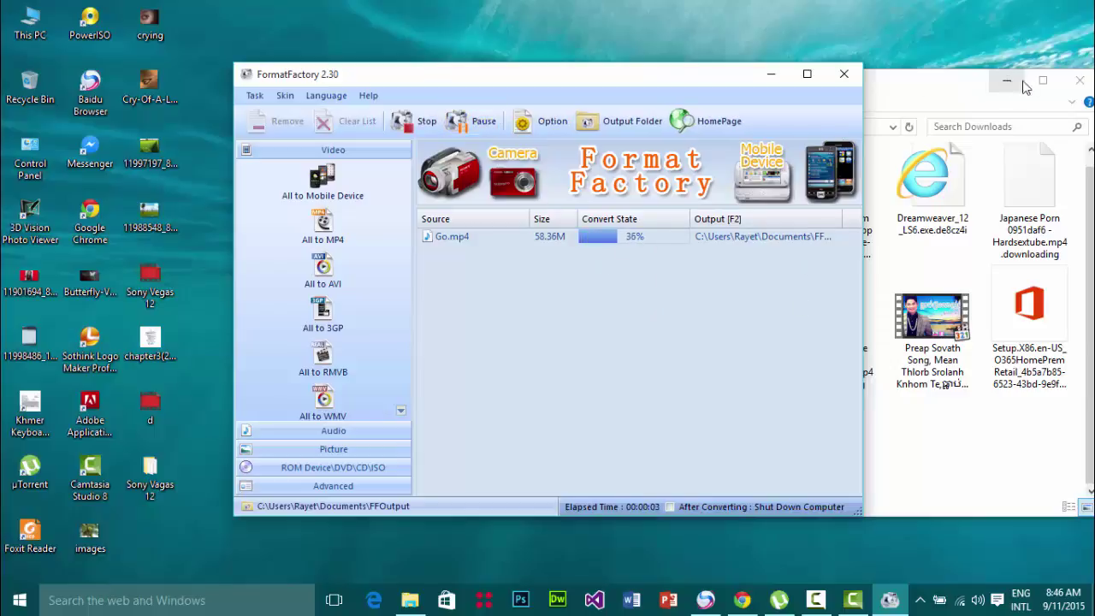
Close the Downloads window while the conversion runs
left_click(1079, 79)
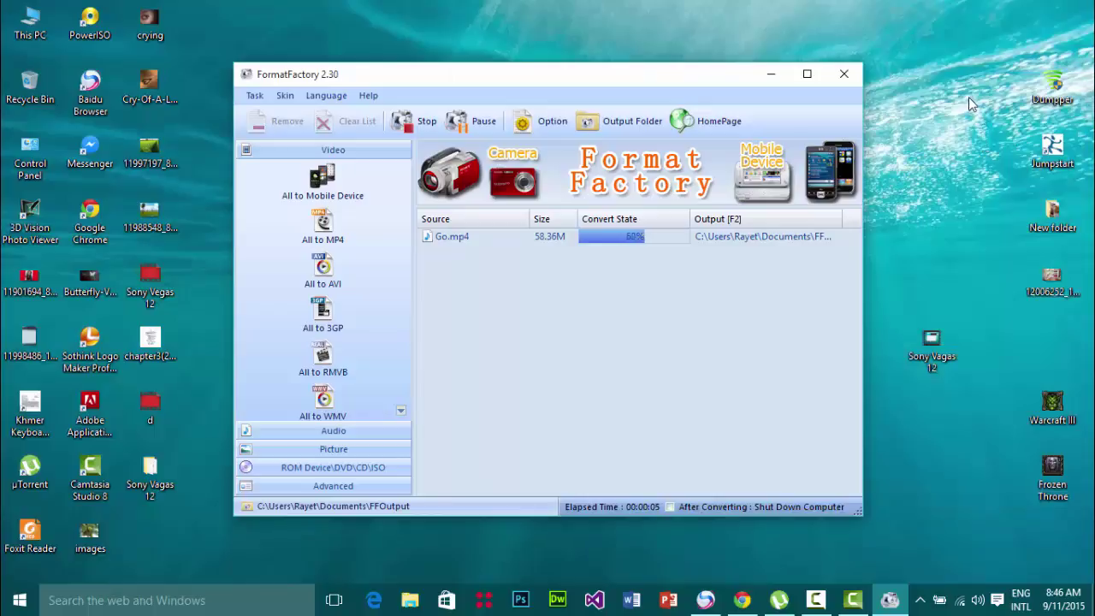
right_click(968, 97)
left_click(973, 143)
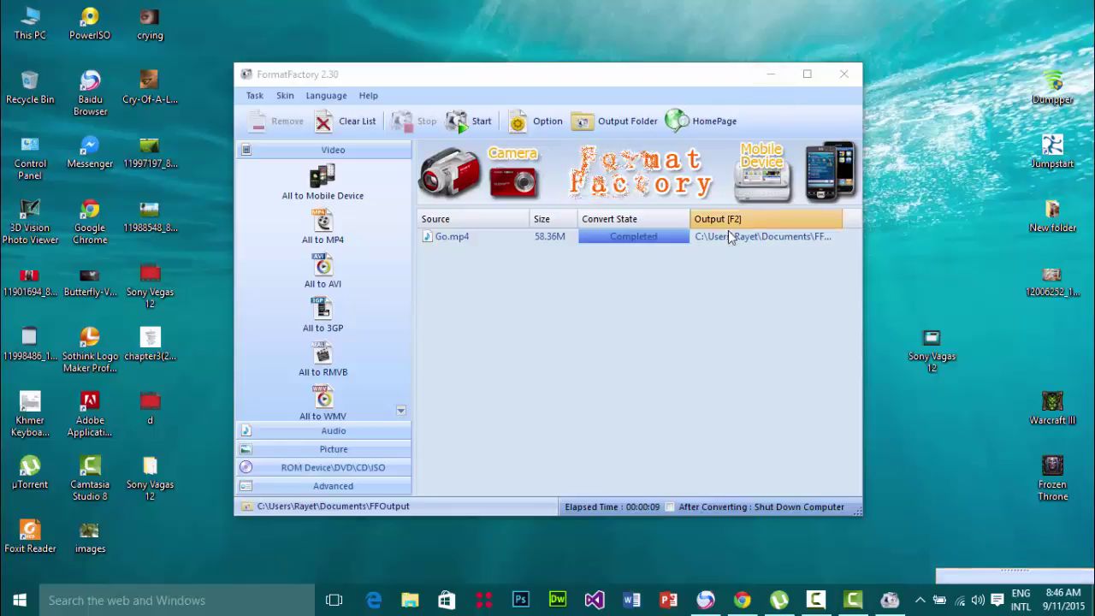
Open FormatFactory's output folder to check for the converted Go file, and close both the folder and FormatFactory
left_click(623, 122)
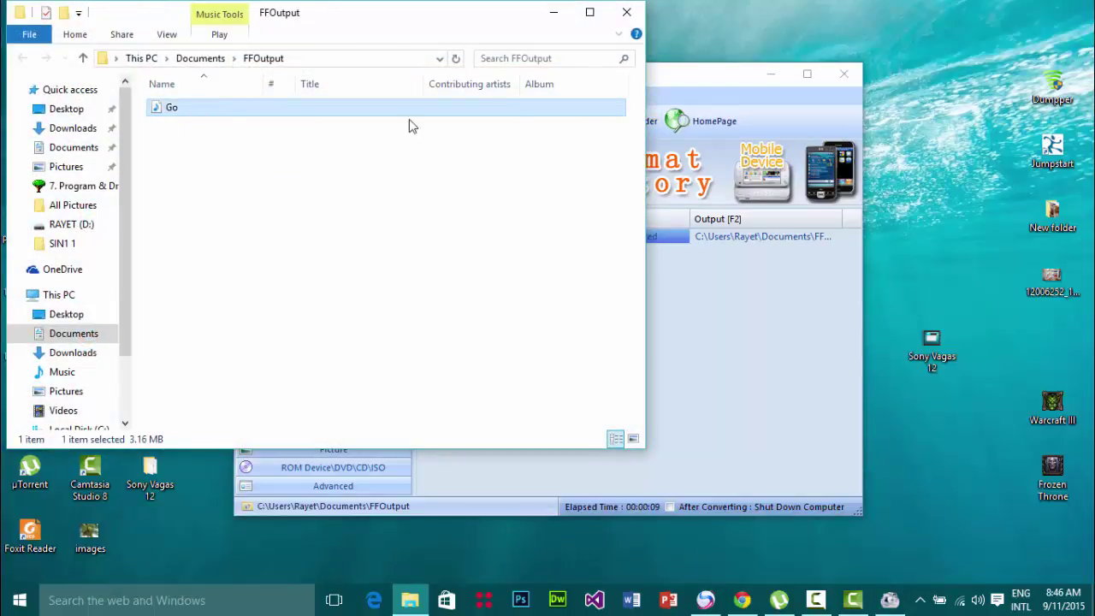
left_click(626, 12)
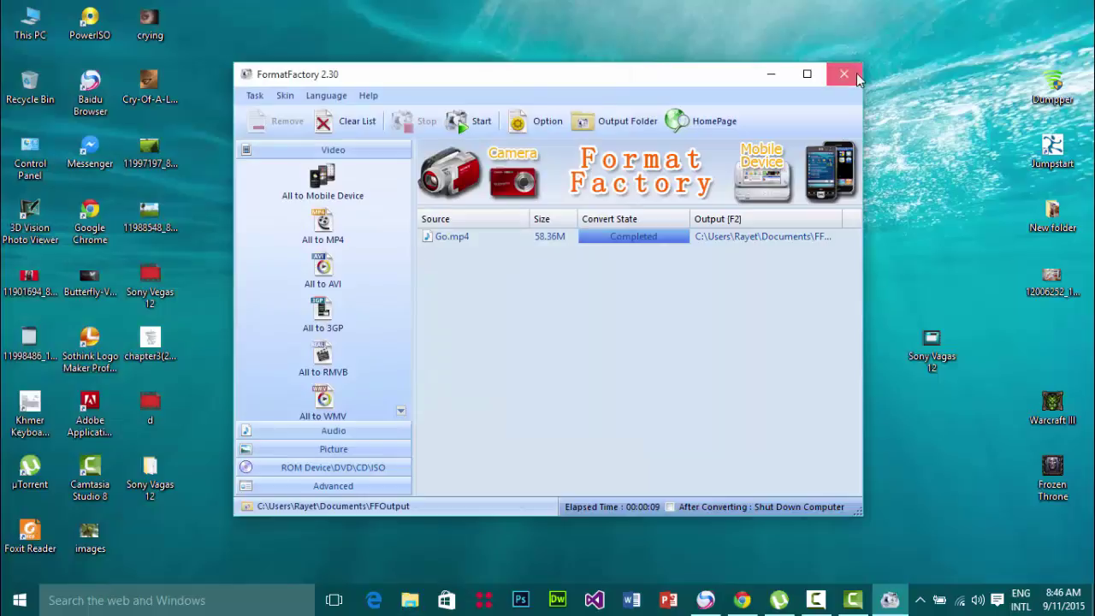
left_click(844, 74)
left_click(834, 552)
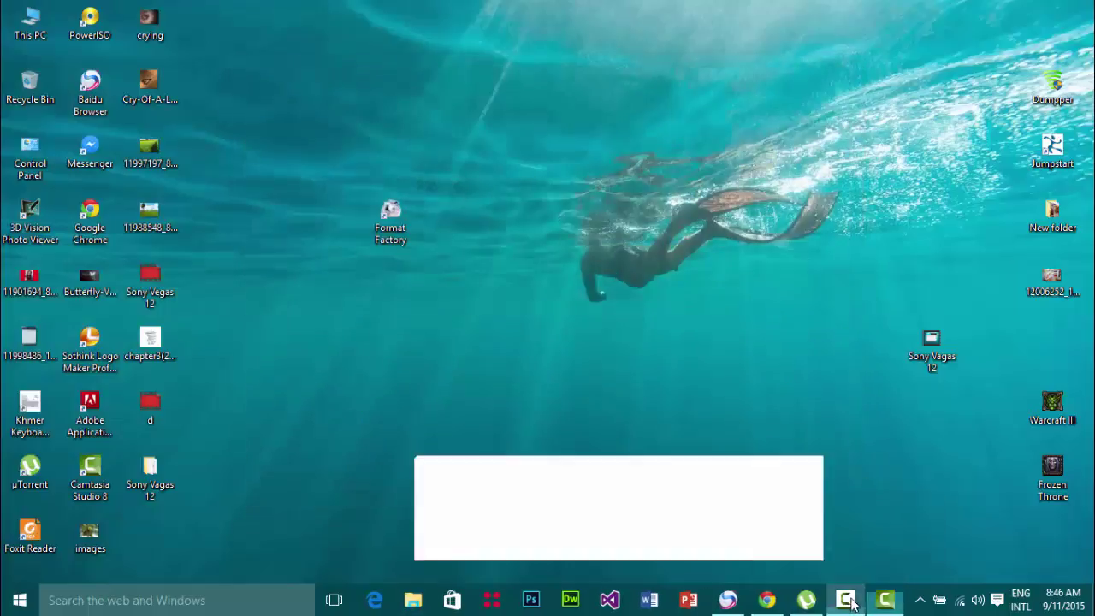